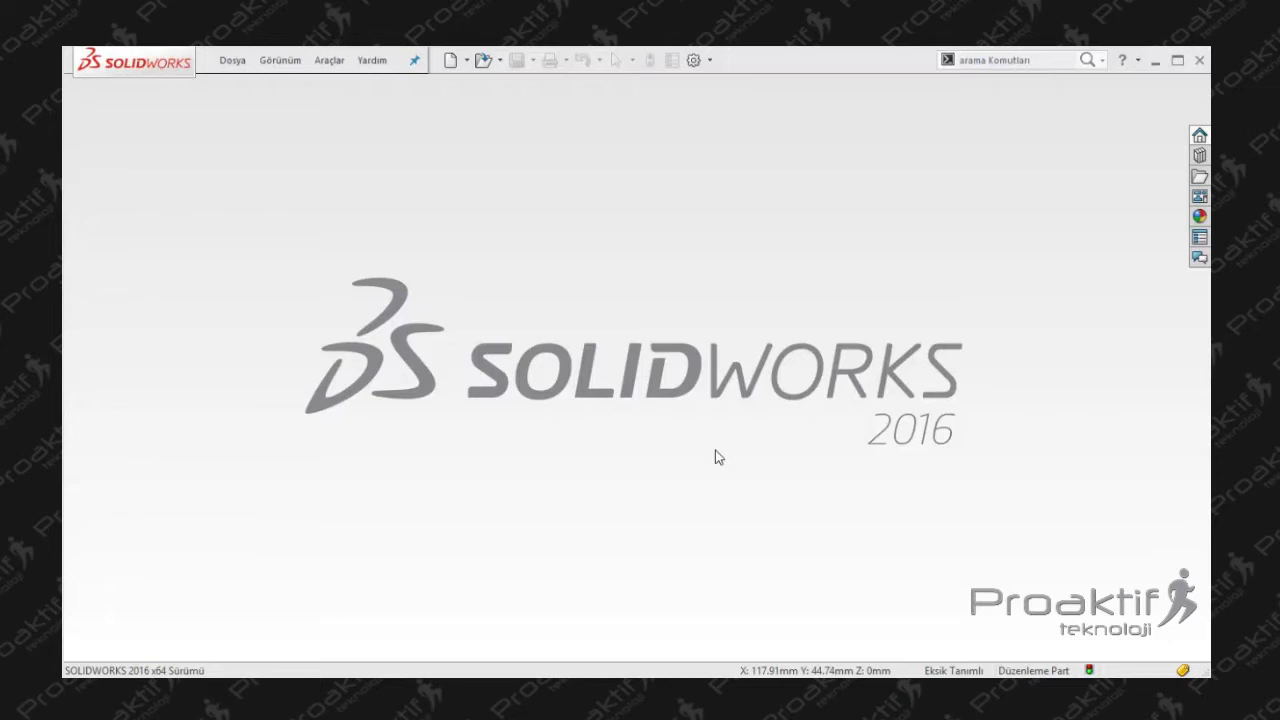
# - Create a new blank Part document (Part4)
pyautogui.click(450, 60)
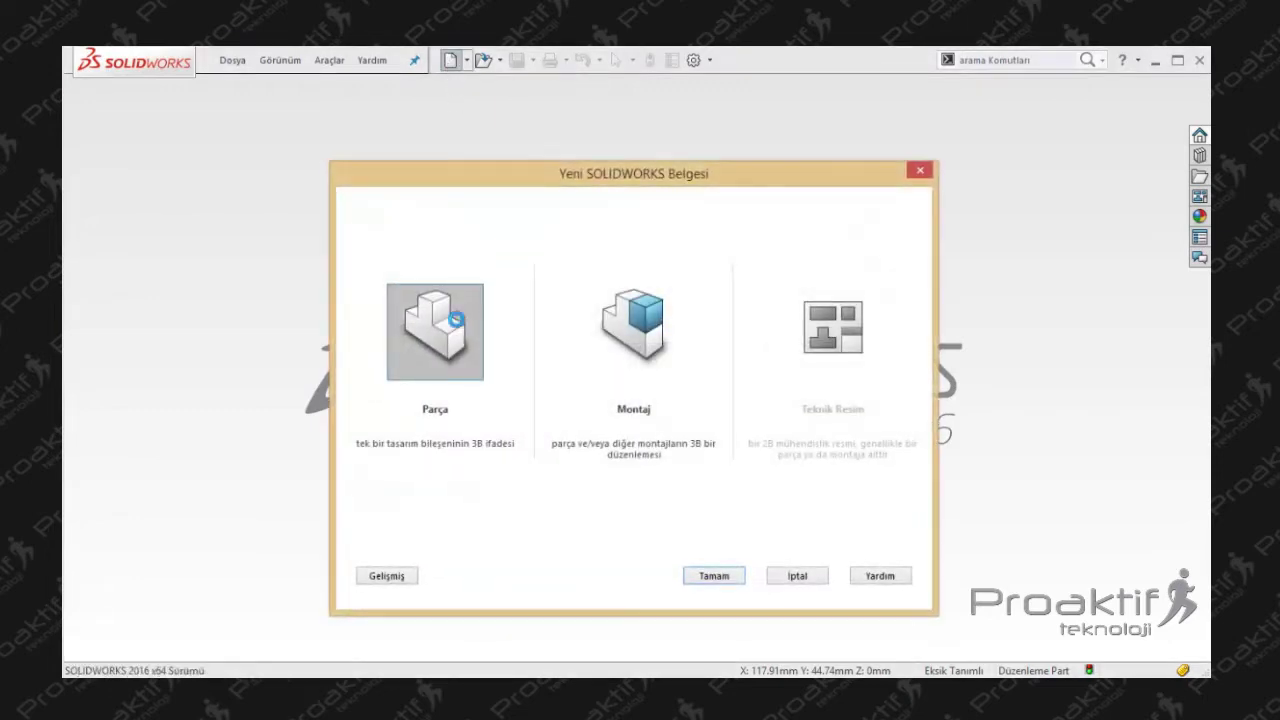
pyautogui.doubleClick(458, 326)
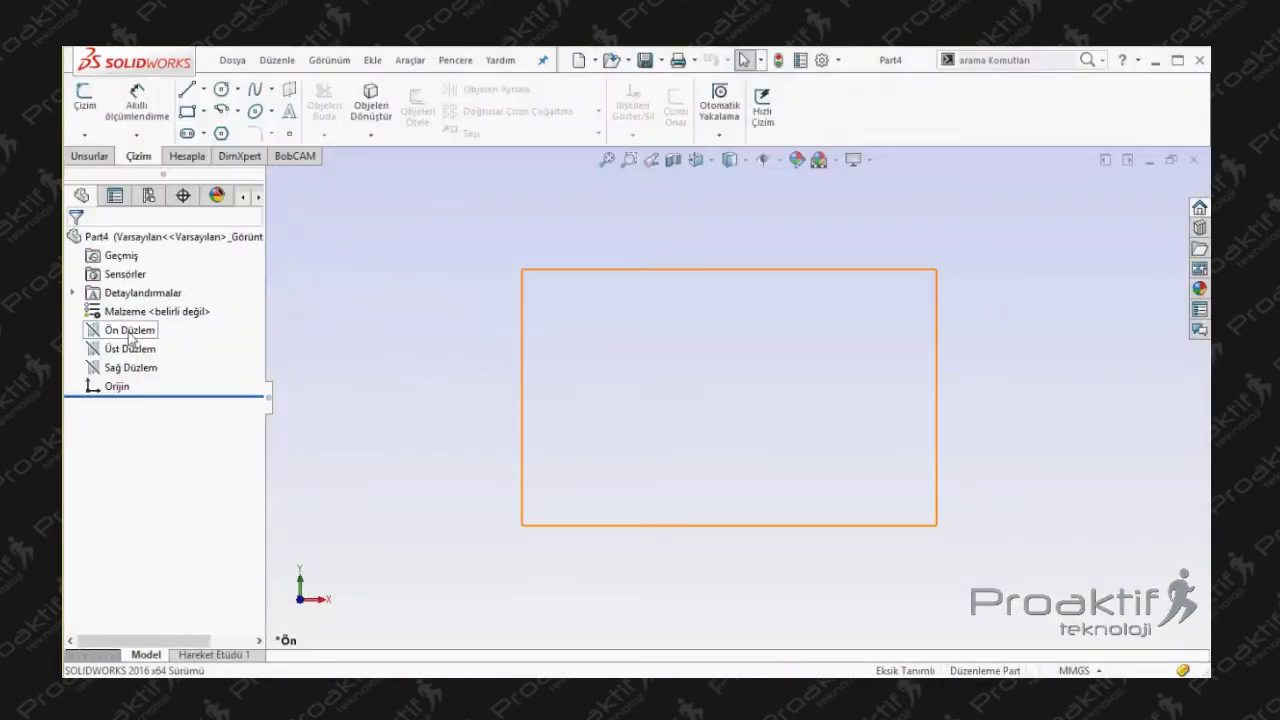
# - Start a sketch on the Front Plane and draw a corner rectangle around the origin
pyautogui.click(130, 332)
pyautogui.click(141, 309)
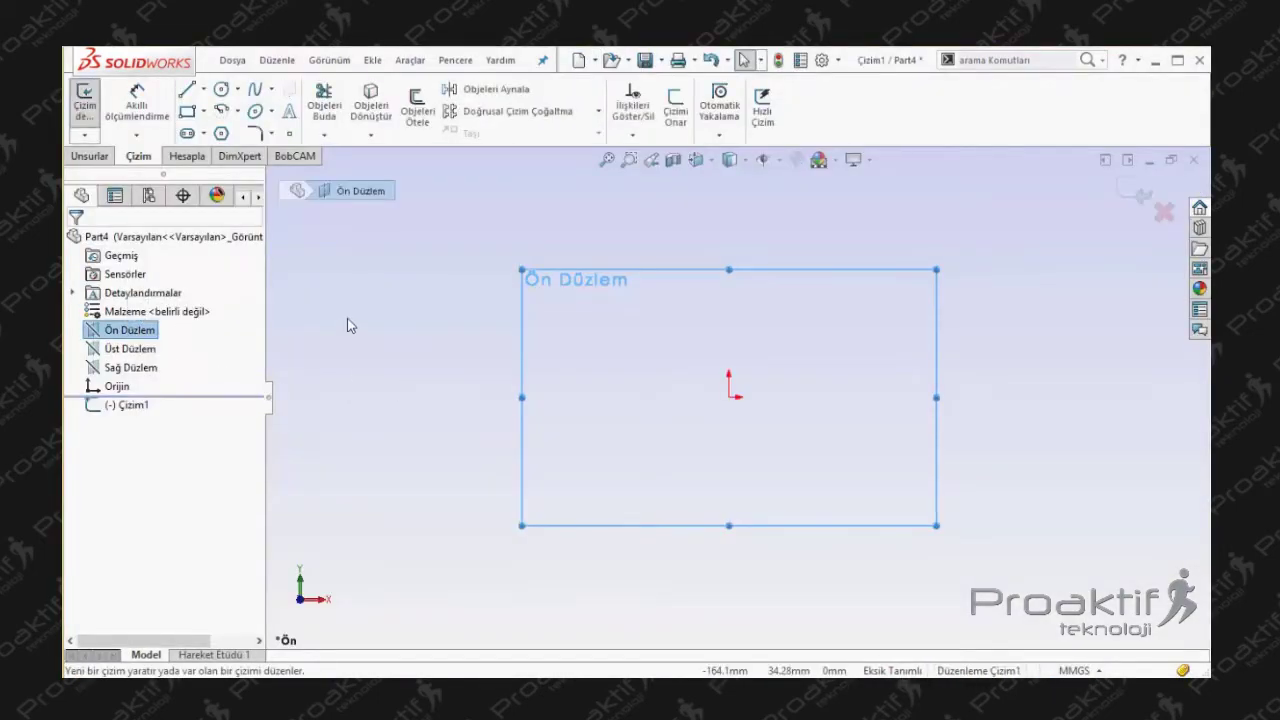
pyautogui.click(189, 113)
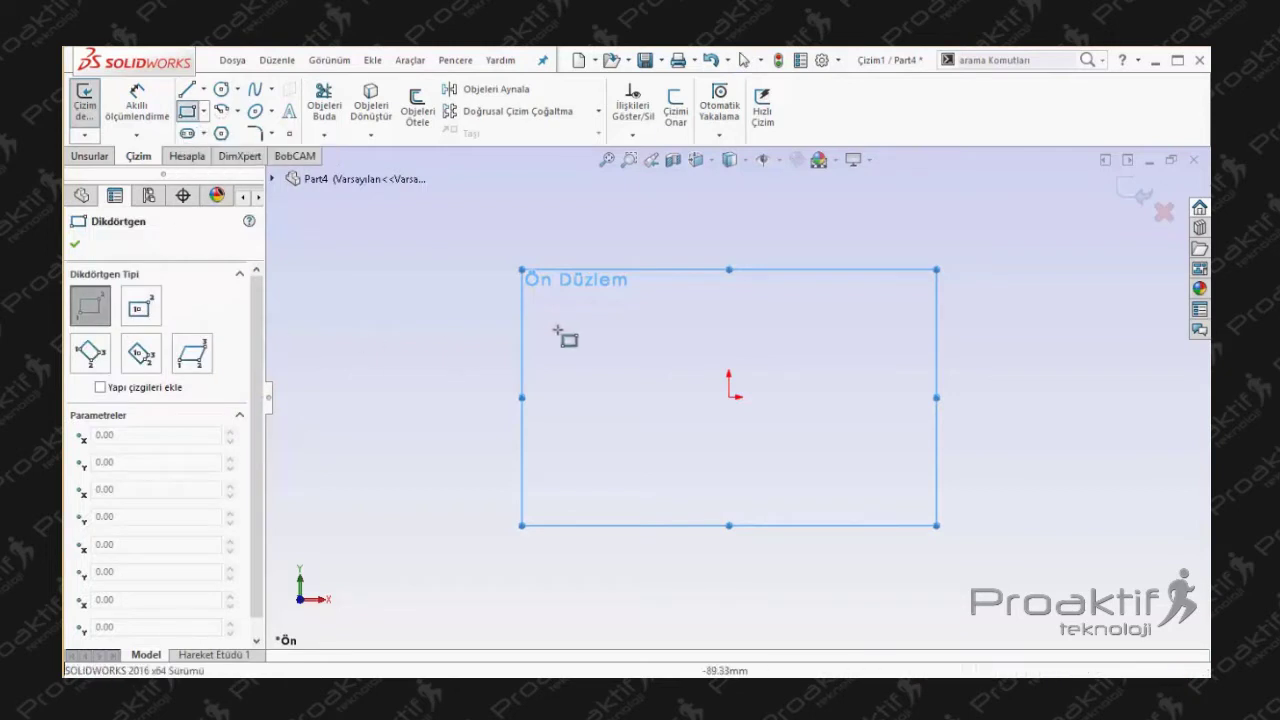
pyautogui.click(526, 305)
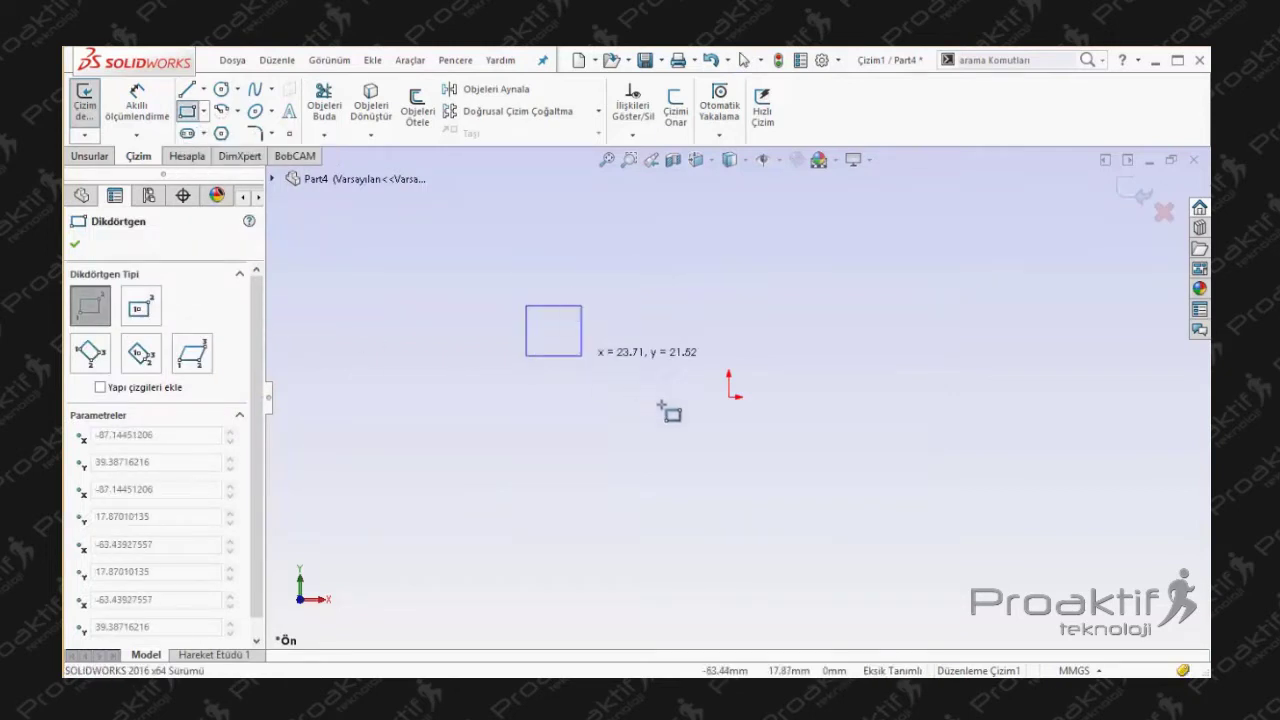
pyautogui.click(860, 463)
pyautogui.press('Escape')
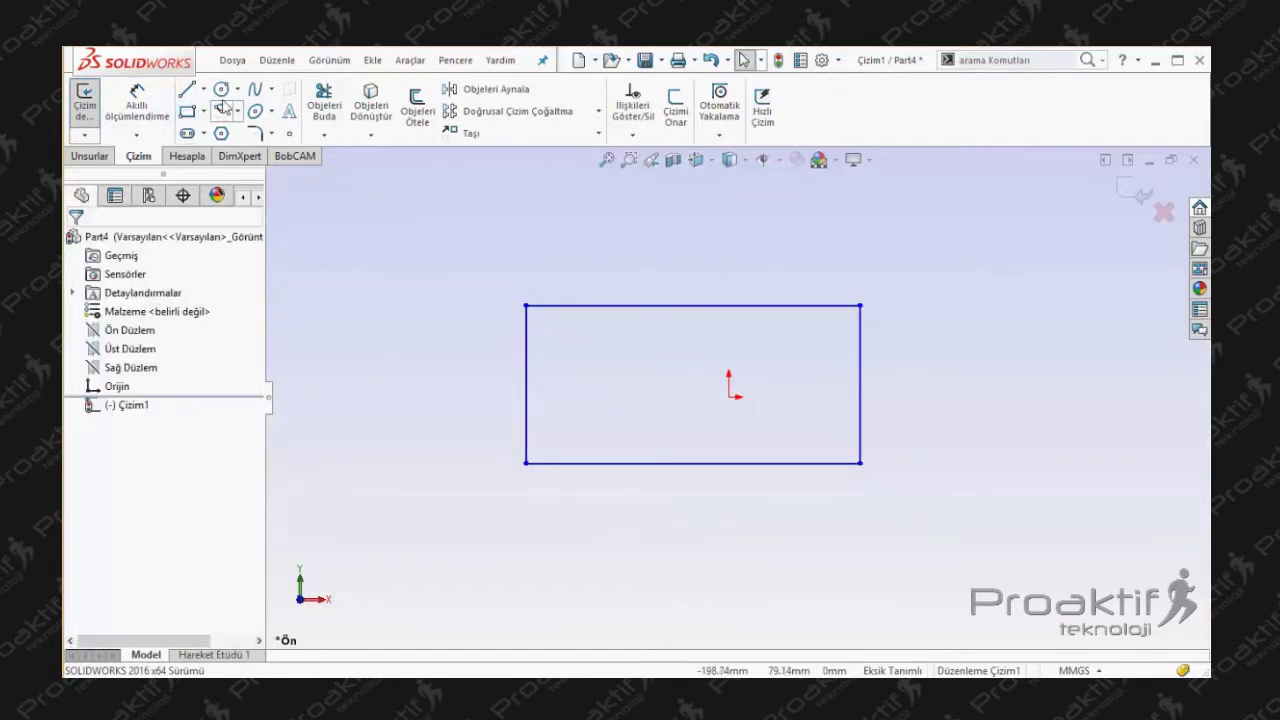
# - Draw a small circle inside the rectangle, up and right of the origin
pyautogui.click(221, 89)
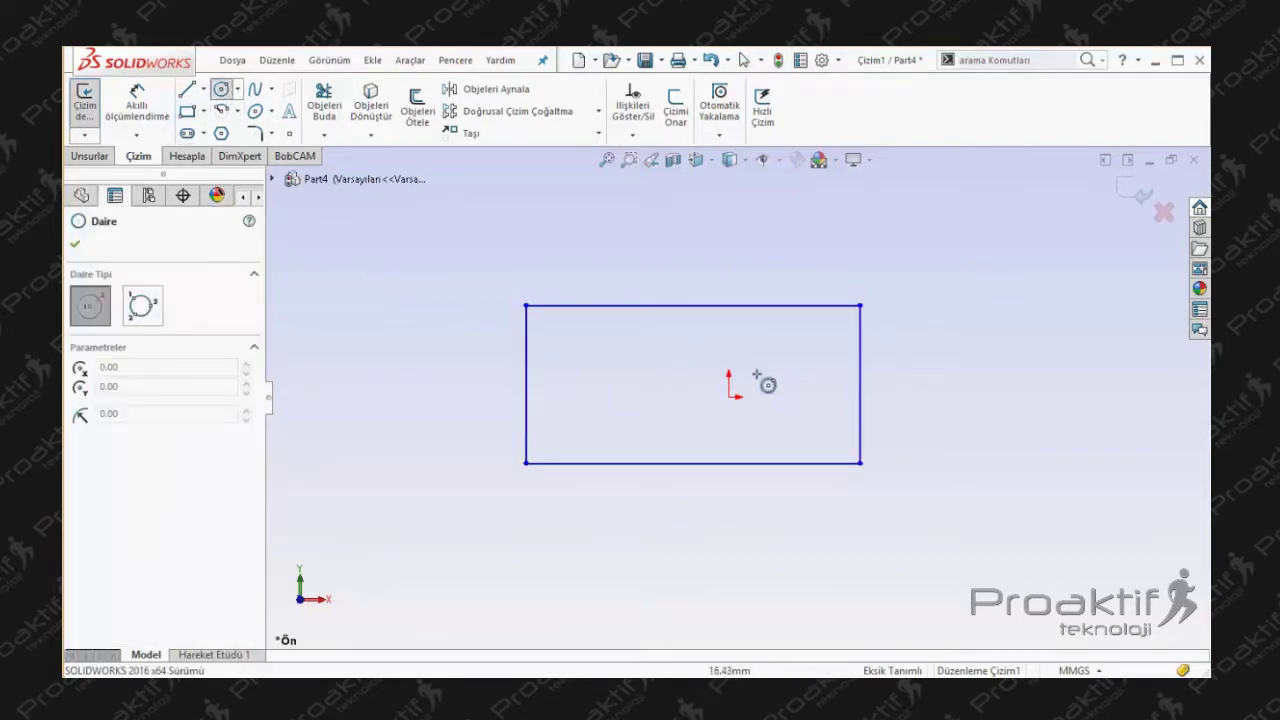
pyautogui.click(784, 351)
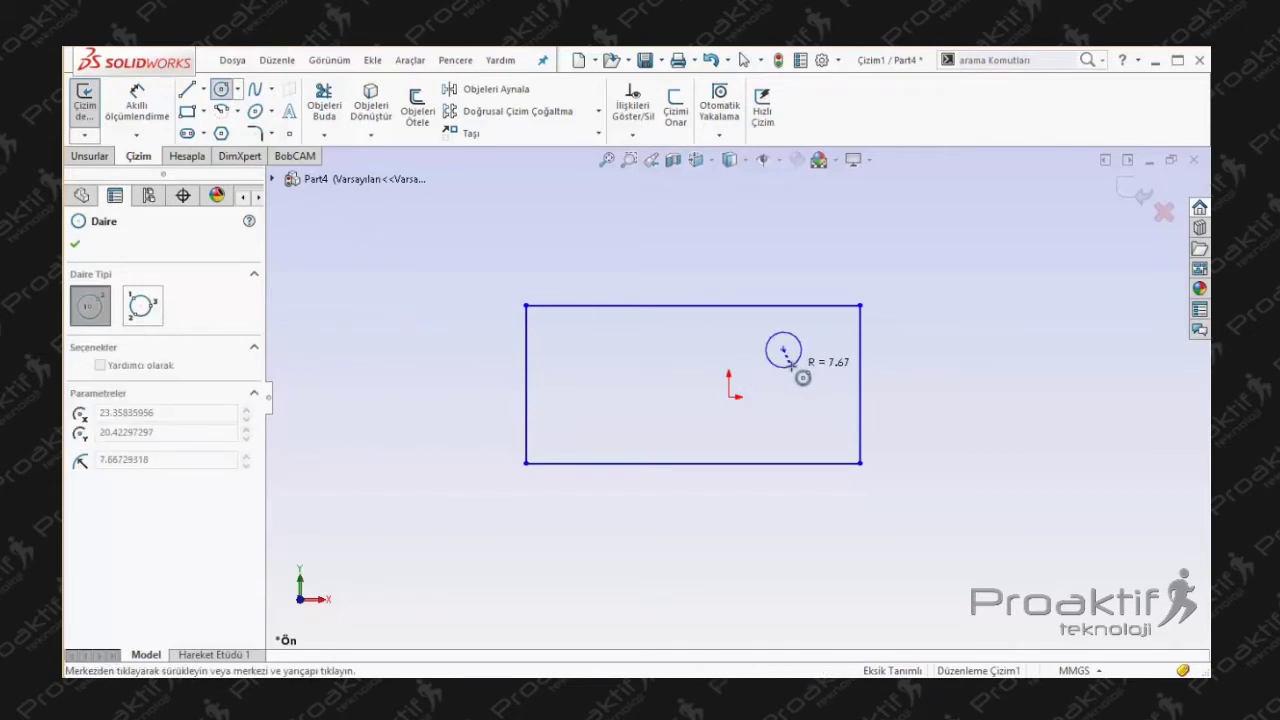
pyautogui.click(790, 365)
pyautogui.press('Escape')
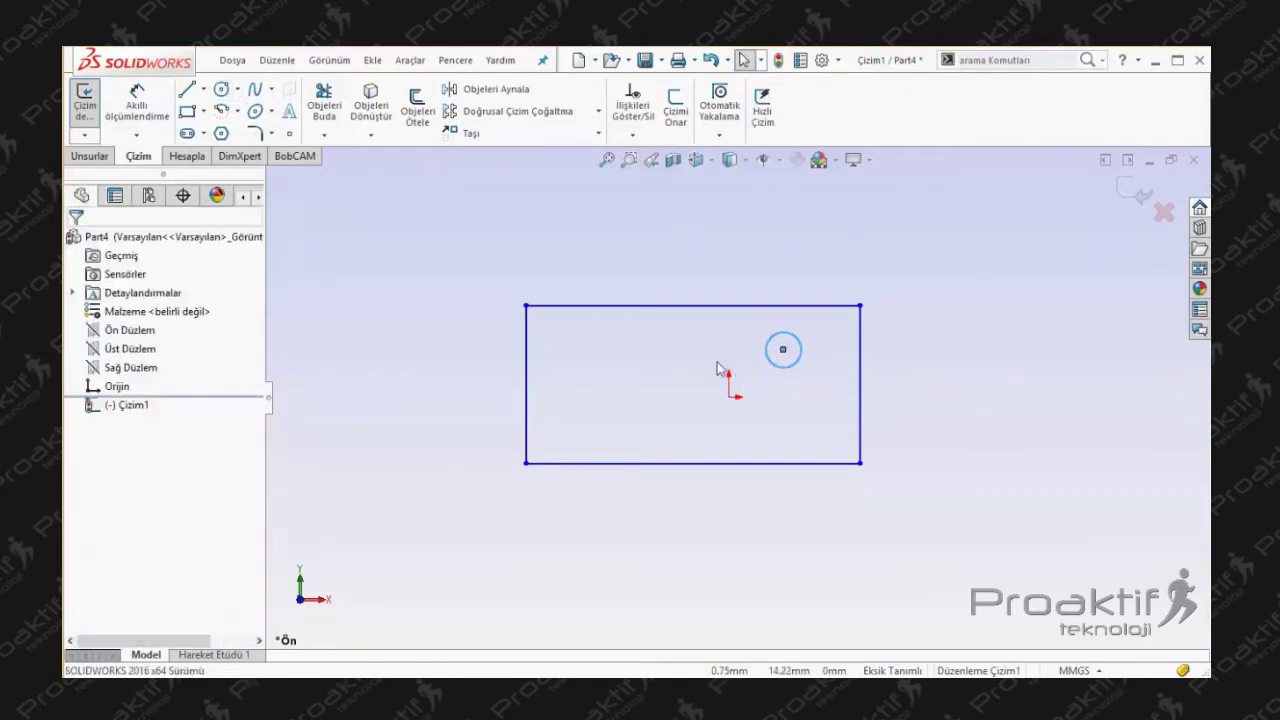
# - Dimension the circle's diameter as 20 with Smart Dimension
pyautogui.click(137, 102)
pyautogui.click(799, 360)
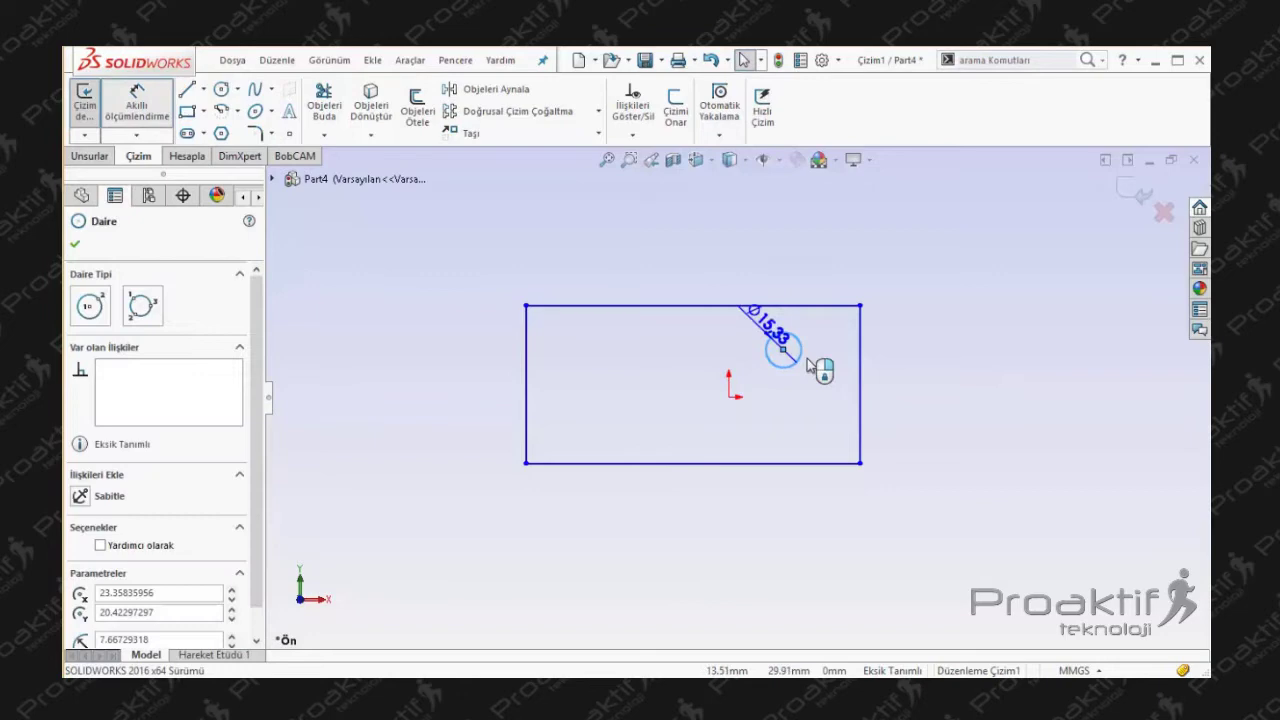
pyautogui.click(733, 356)
pyautogui.write('20')
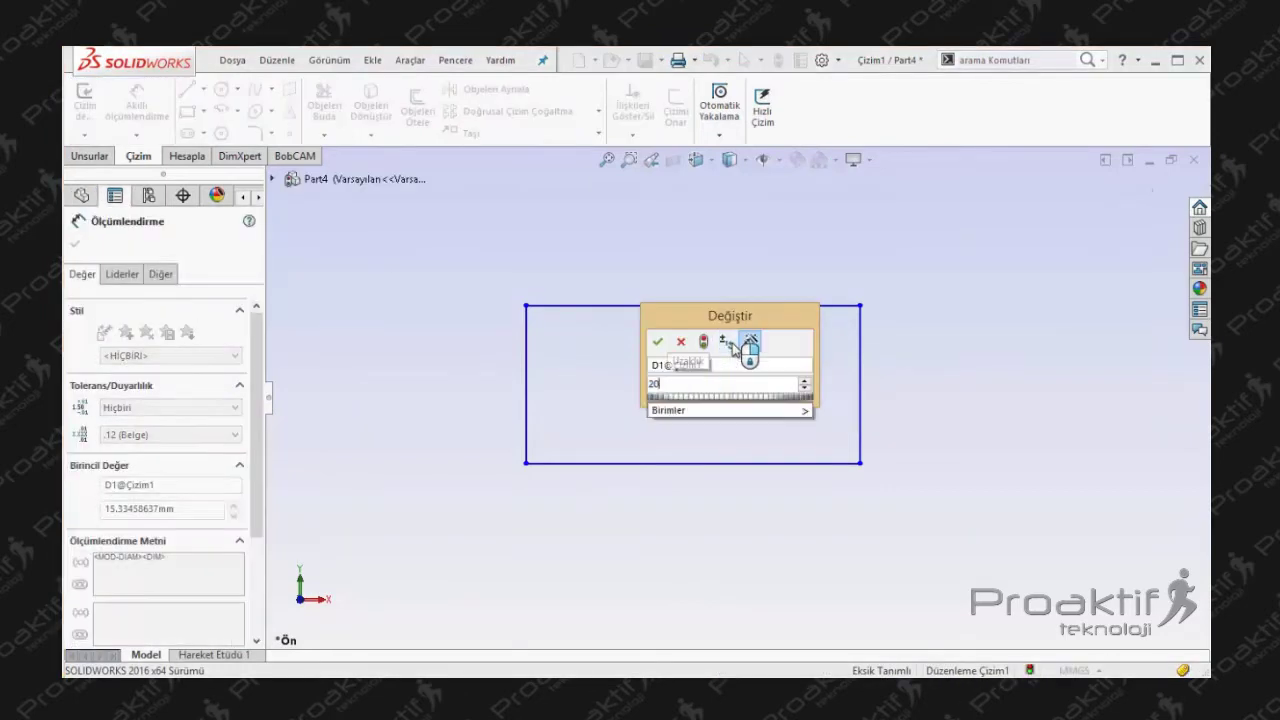
pyautogui.press('Return')
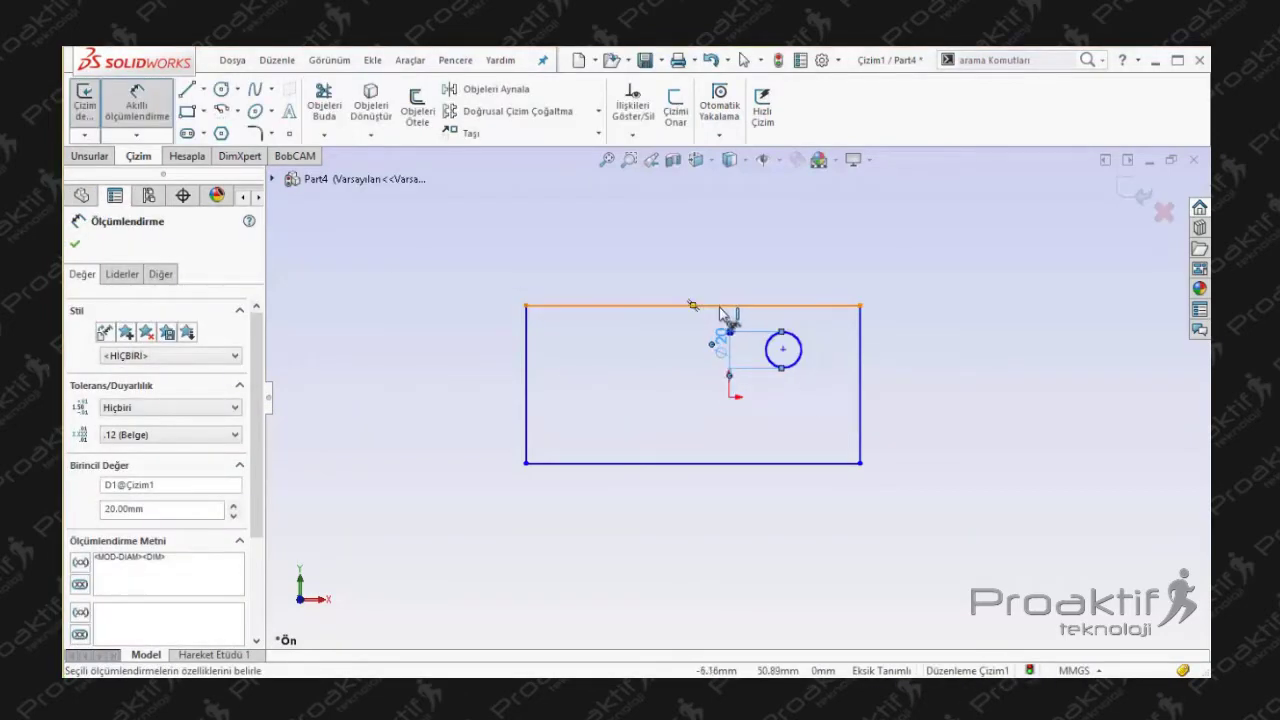
# - Dimension the rectangle to 250 wide and 100 tall
pyautogui.click(720, 310)
pyautogui.click(705, 280)
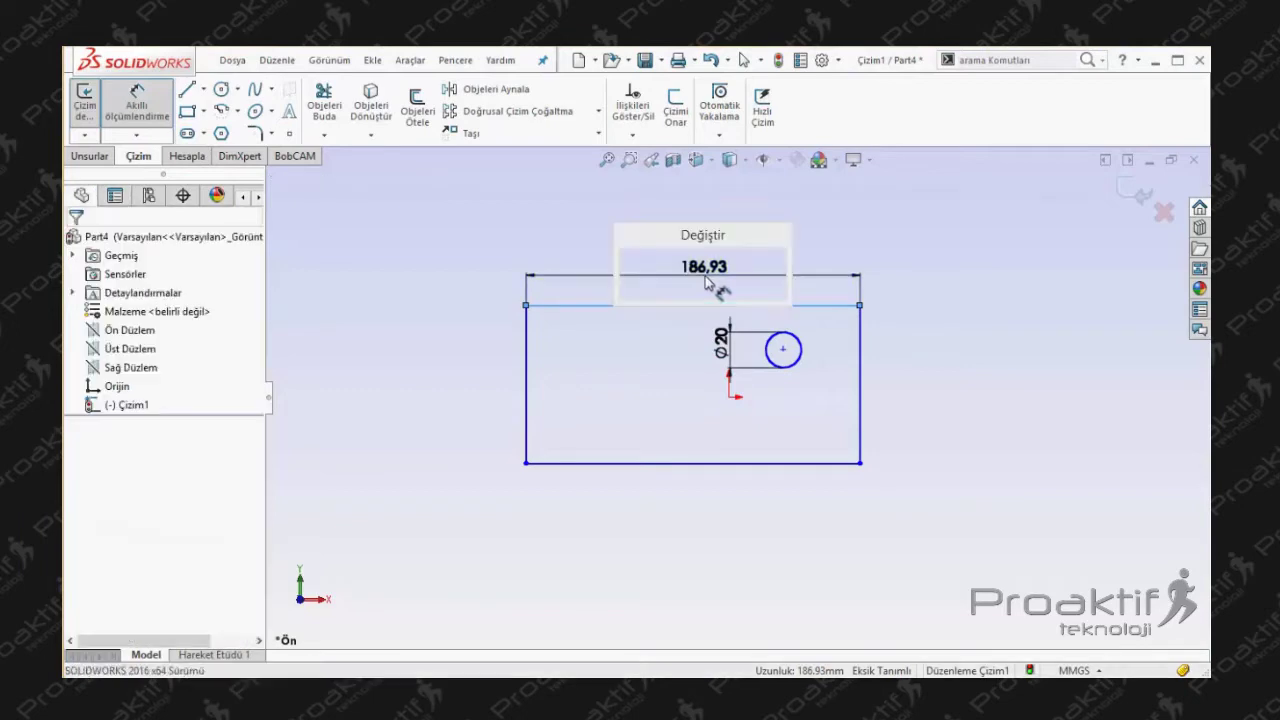
pyautogui.write('250')
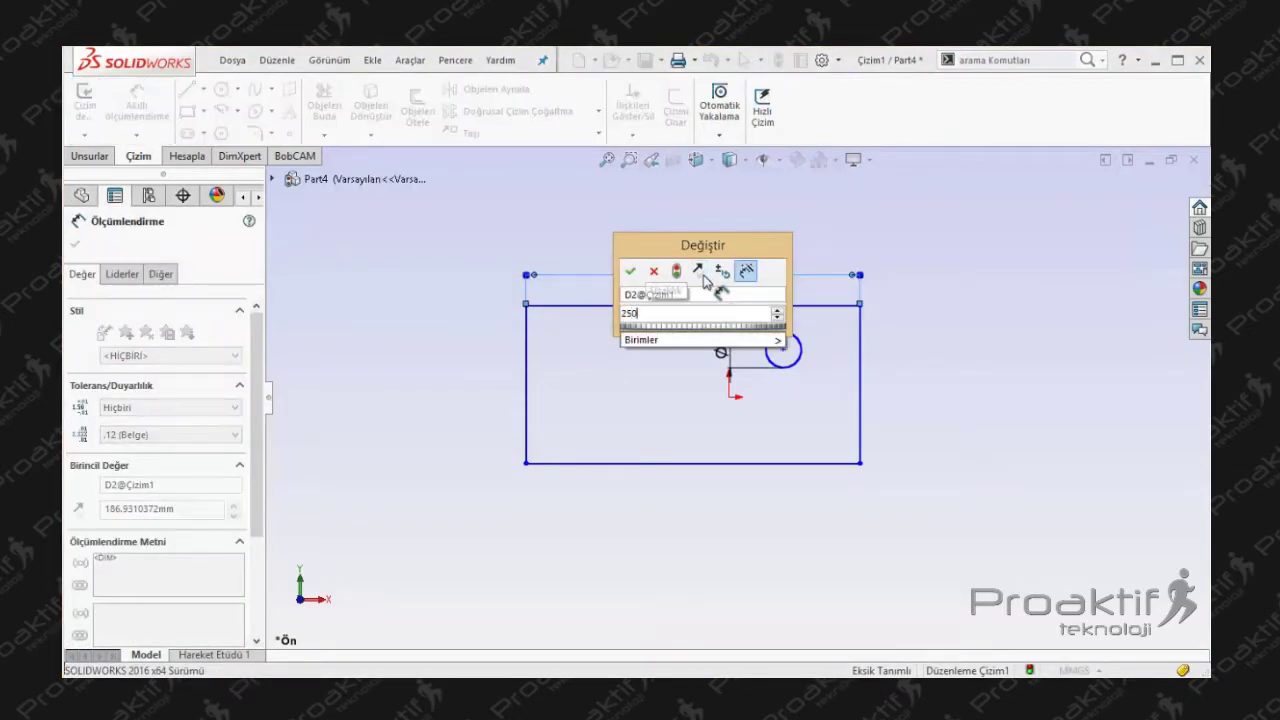
pyautogui.press('Return')
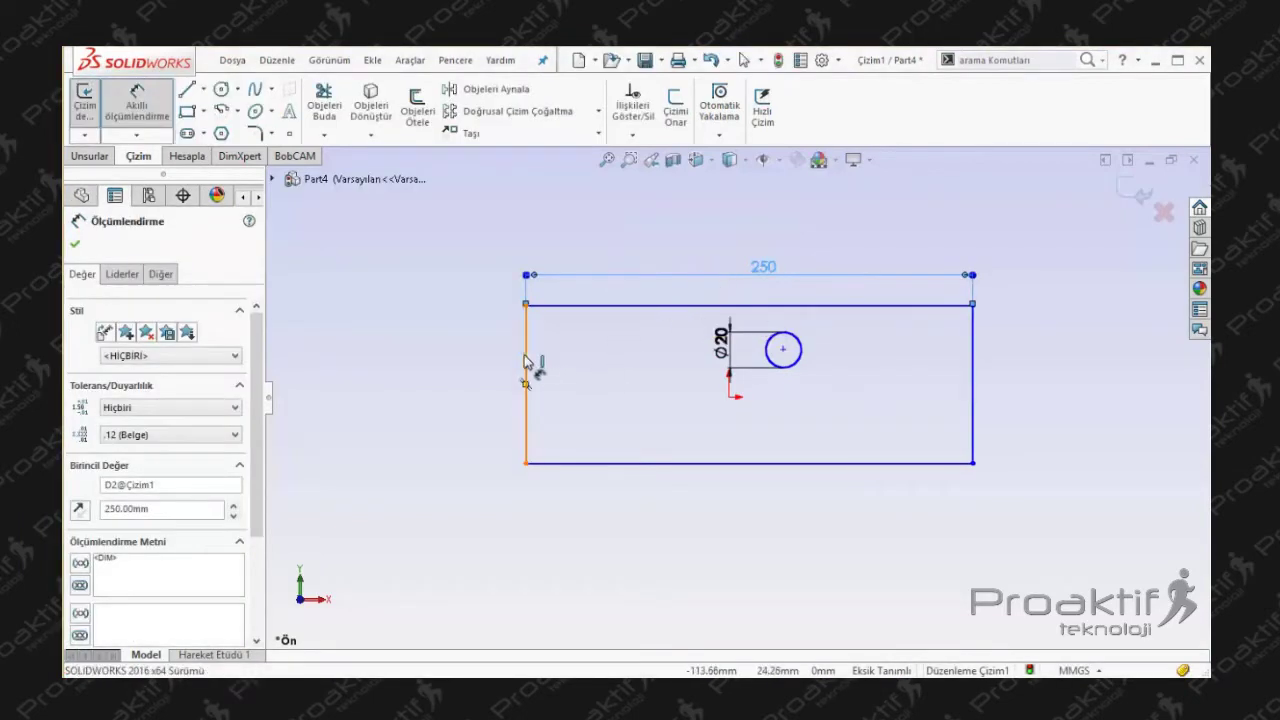
pyautogui.click(527, 366)
pyautogui.click(487, 380)
pyautogui.write('100')
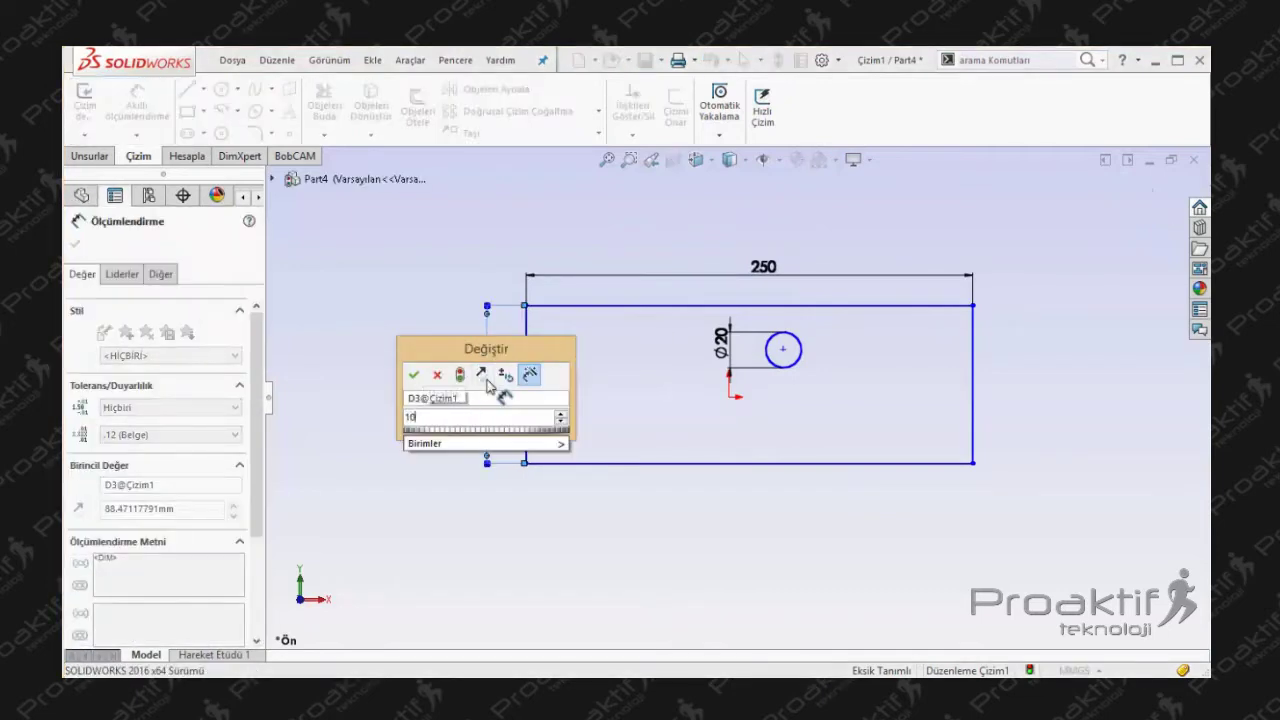
pyautogui.press('Return')
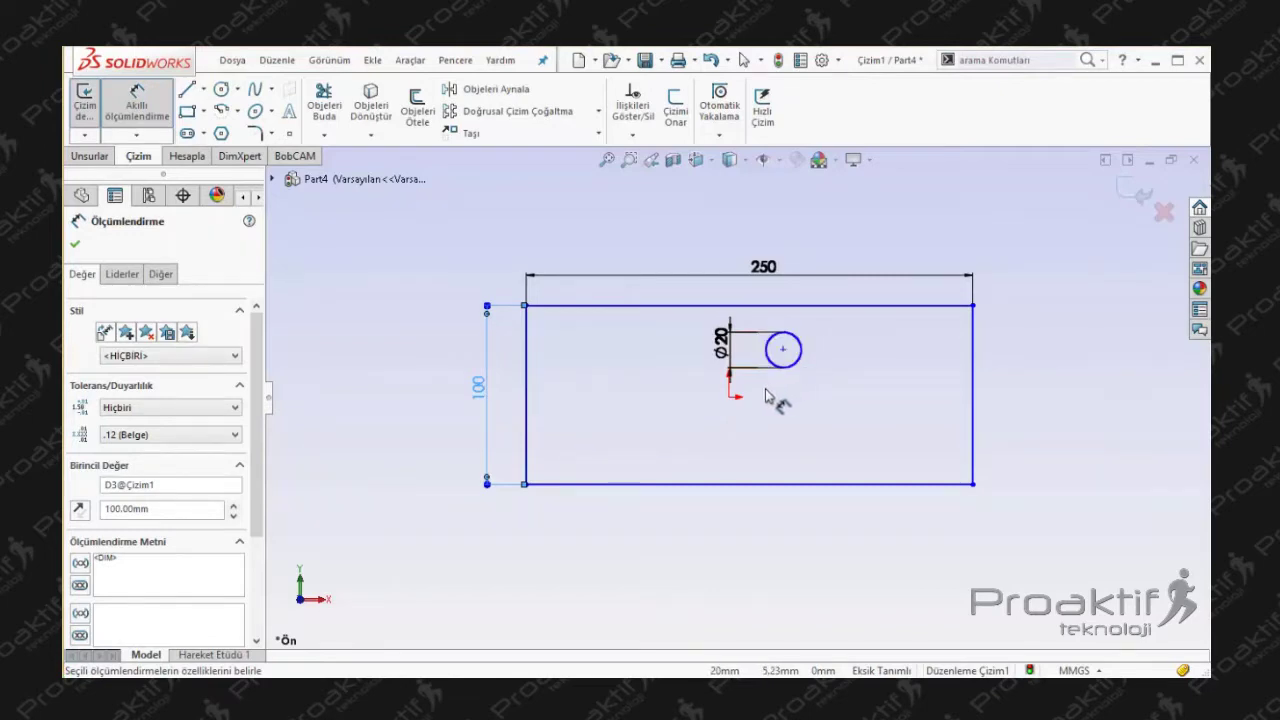
# - Locate the circle centre 125 from the rectangle's left edge
pyautogui.click(525, 375)
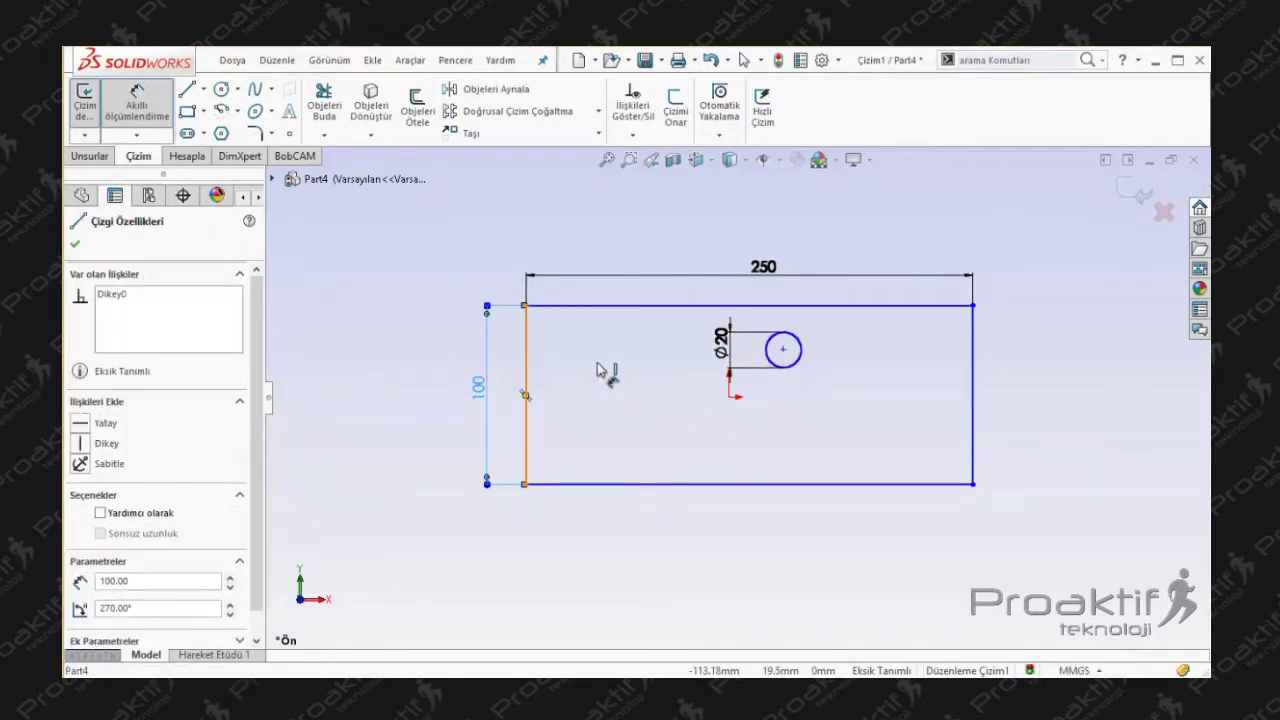
pyautogui.click(783, 350)
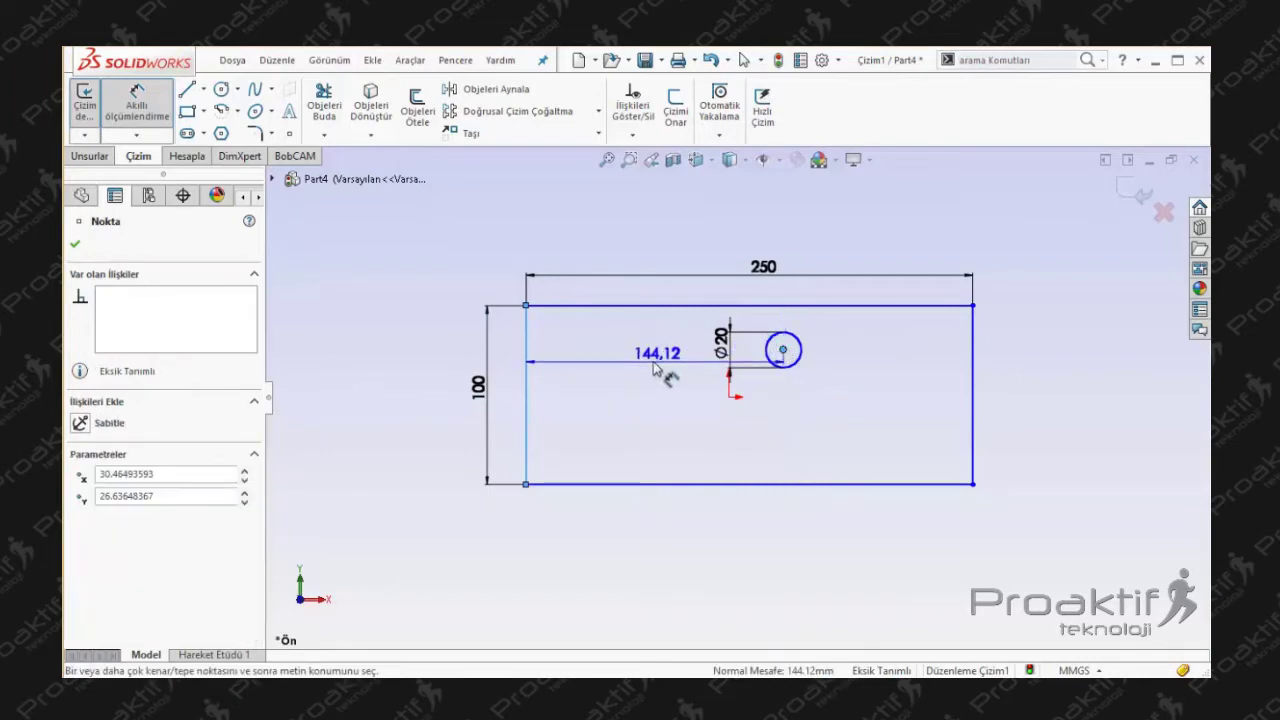
pyautogui.click(655, 368)
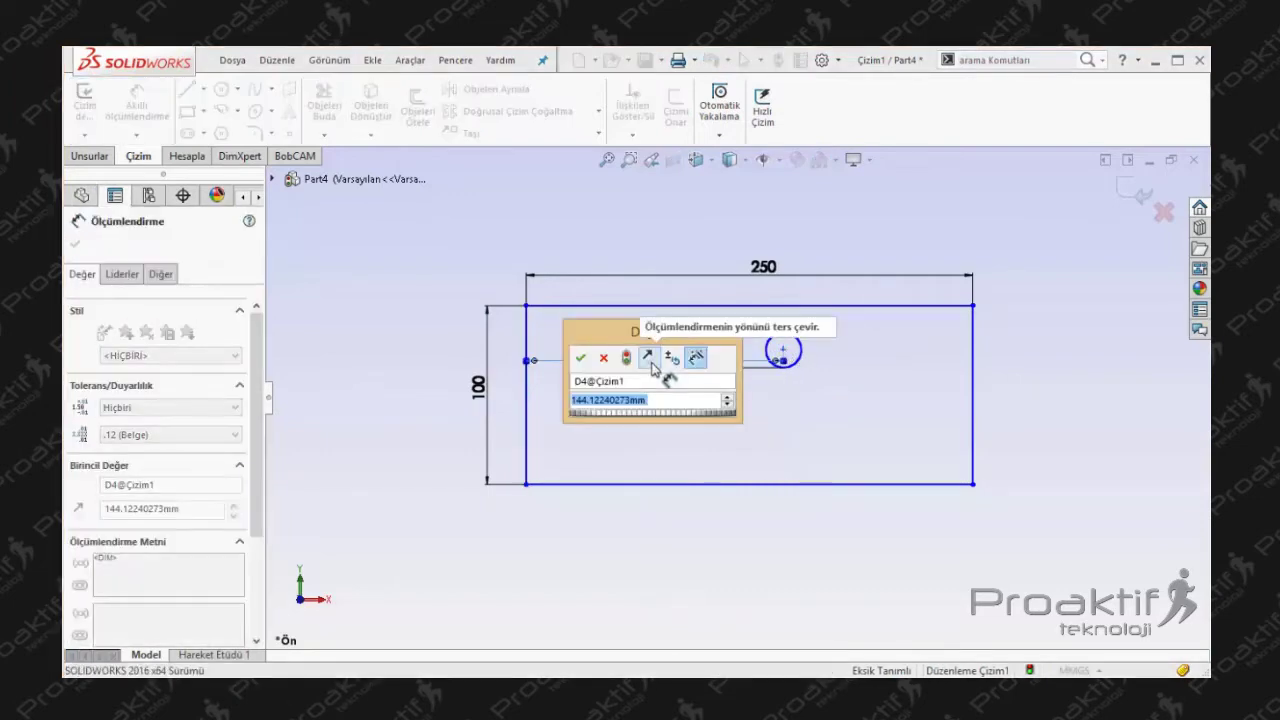
pyautogui.write('125')
pyautogui.press('Return')
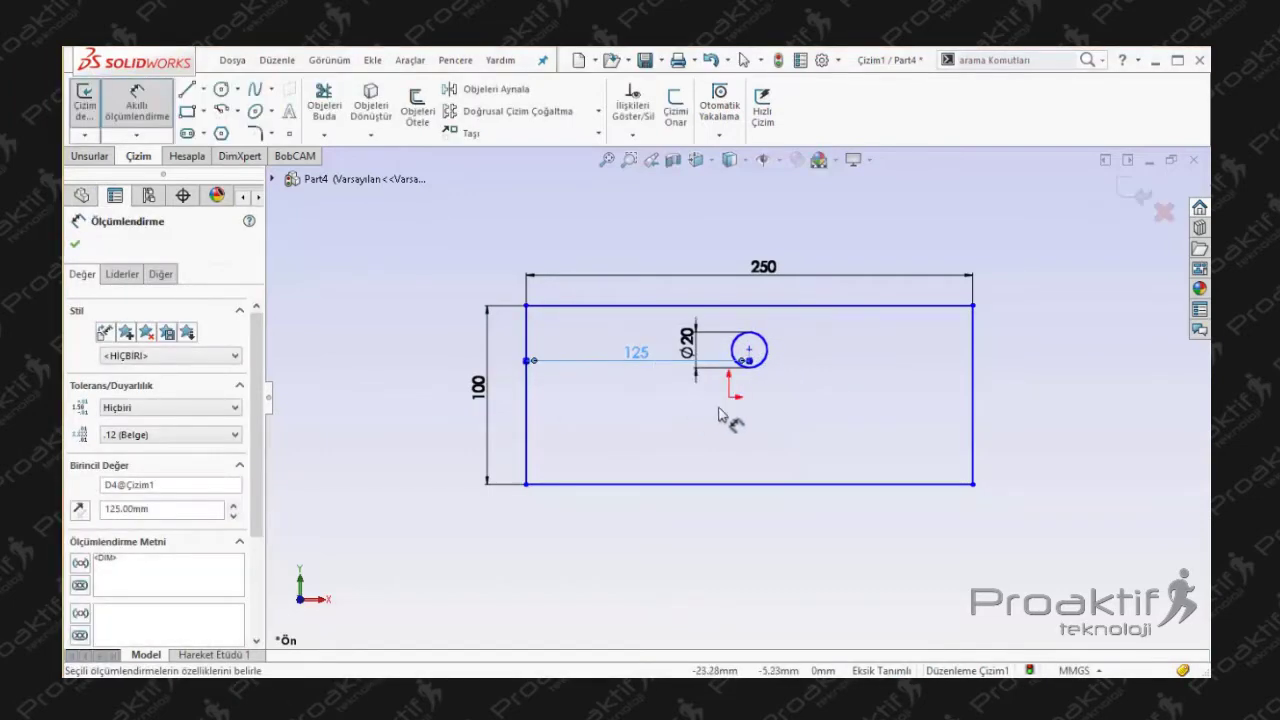
# - Locate the circle centre 50 above the bottom edge and tidy the dimension positions
pyautogui.click(749, 350)
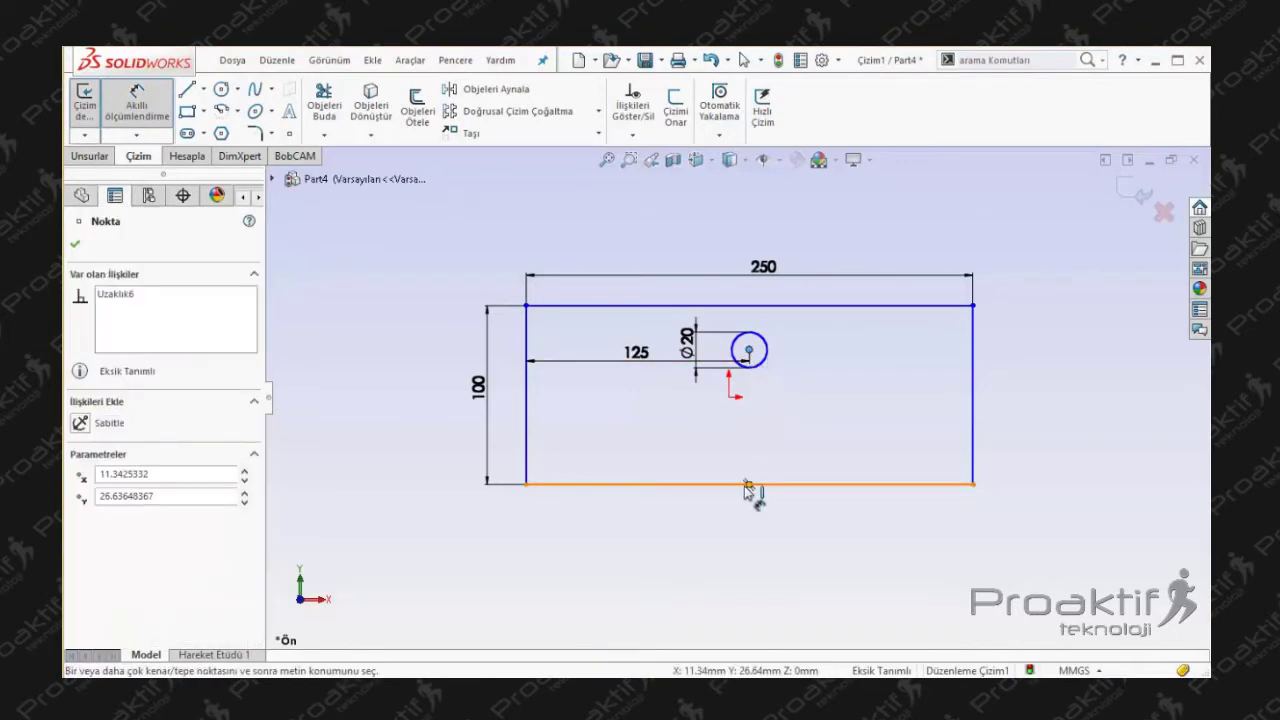
pyautogui.click(747, 486)
pyautogui.click(700, 428)
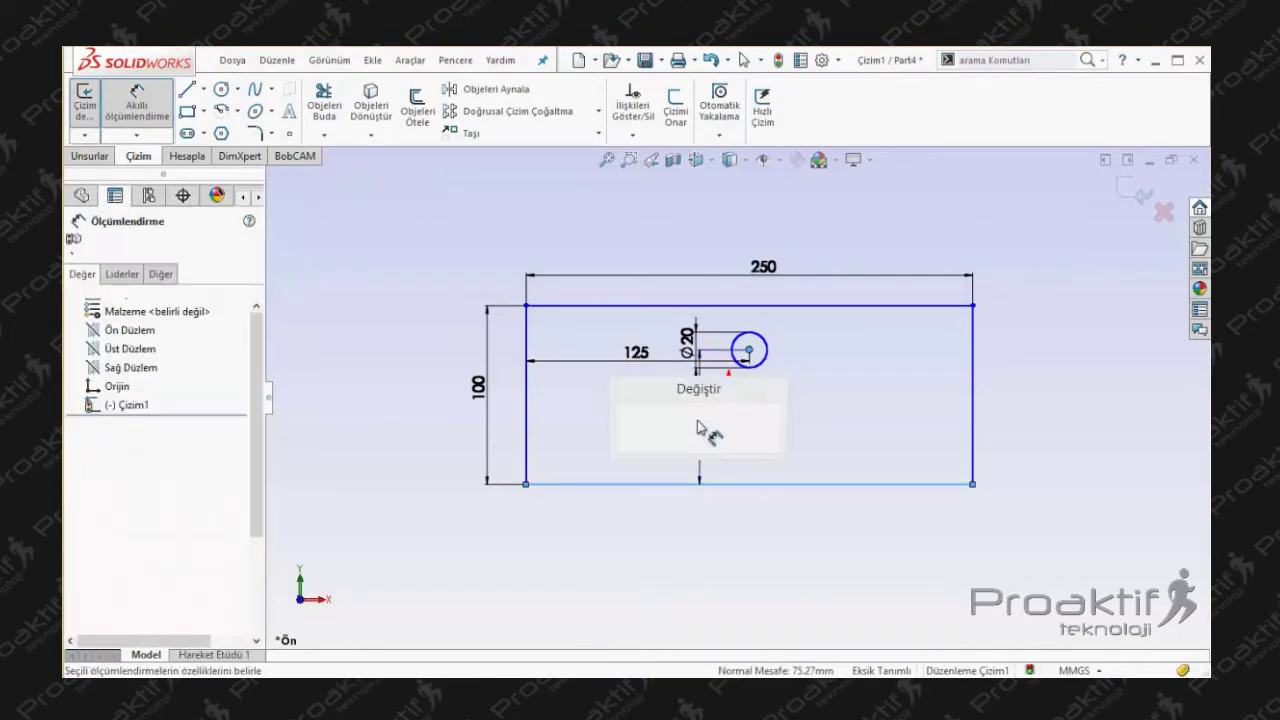
pyautogui.write('50')
pyautogui.press('Return')
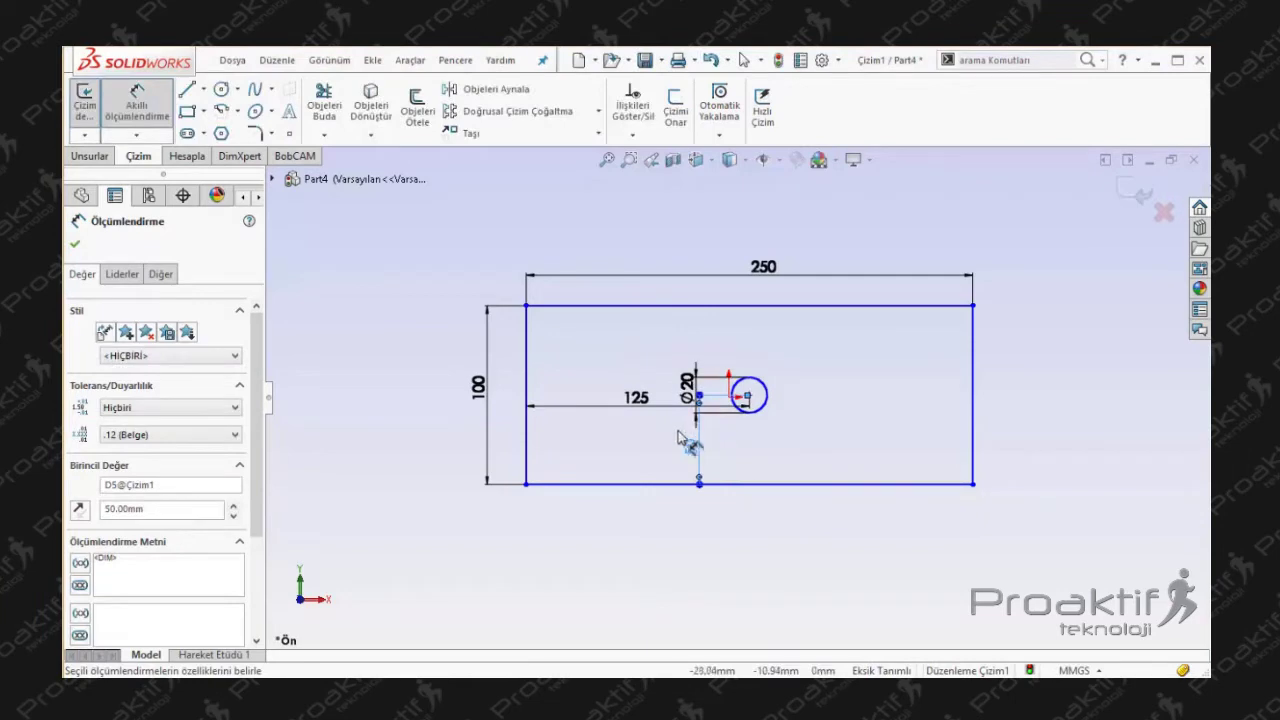
pyautogui.click(830, 437)
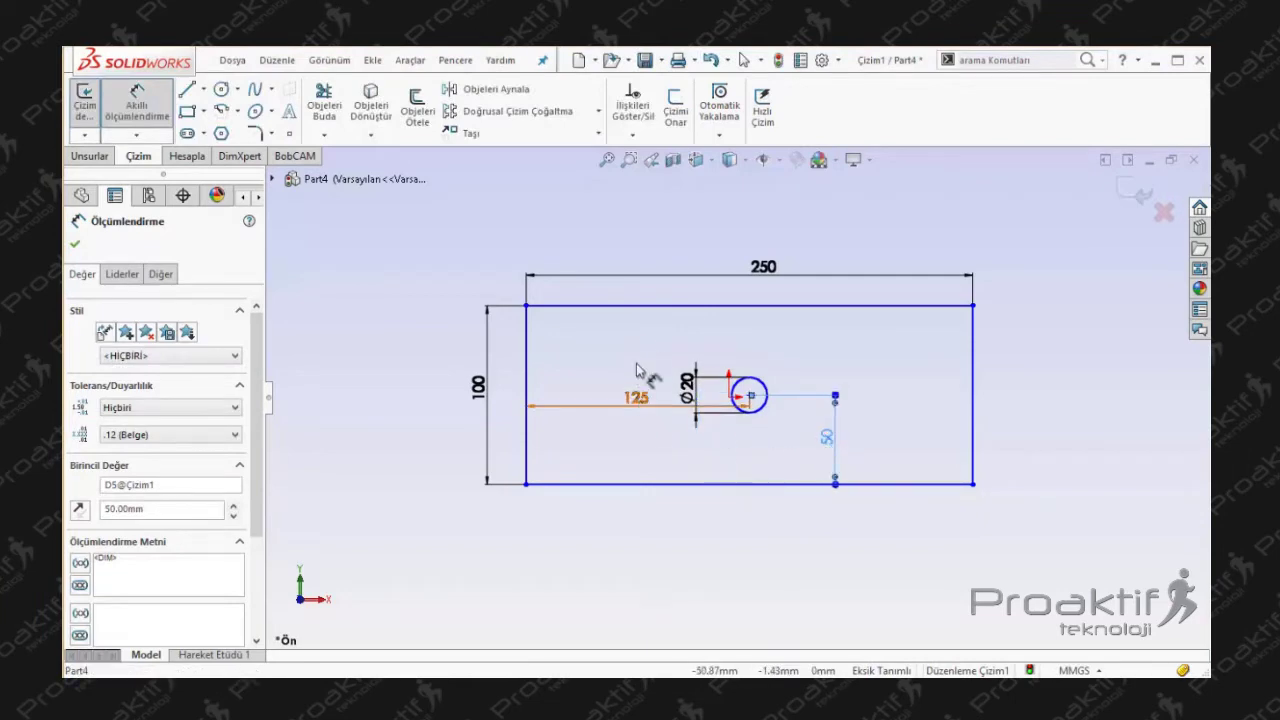
pyautogui.moveTo(636, 395); pyautogui.dragTo(645, 345)
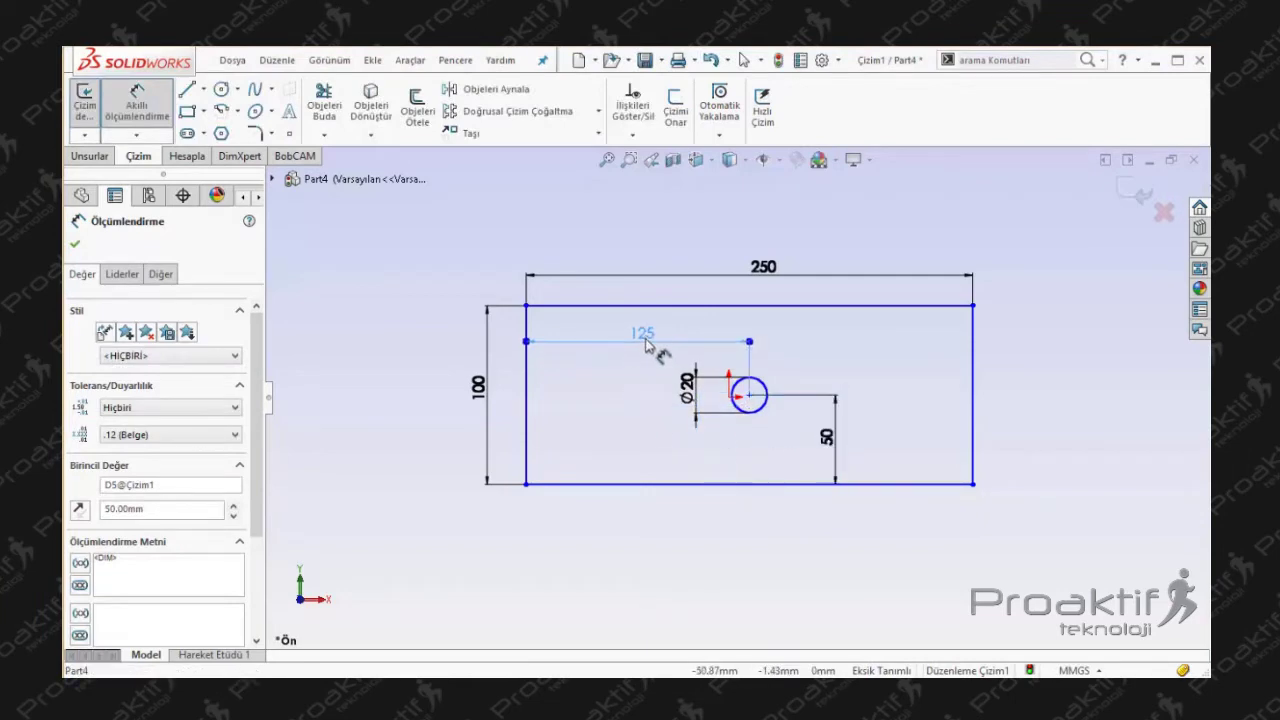
pyautogui.click(74, 244)
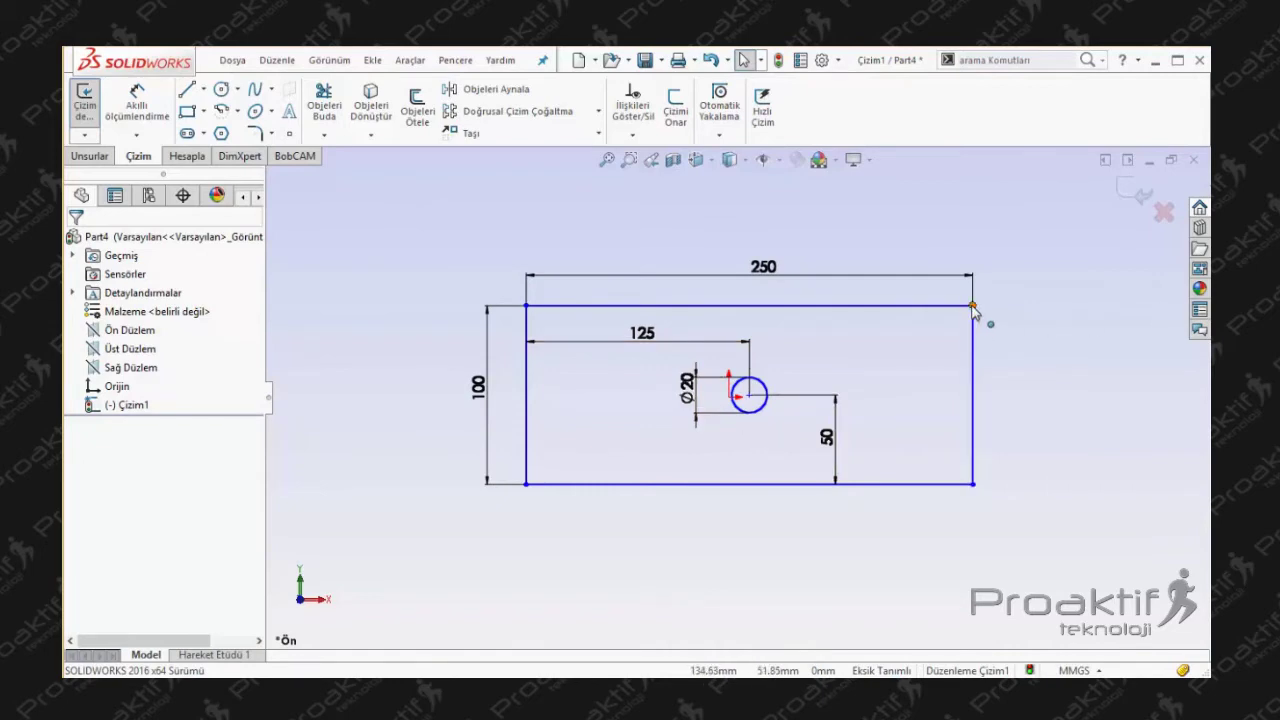
pyautogui.moveTo(972, 306); pyautogui.dragTo(898, 305)
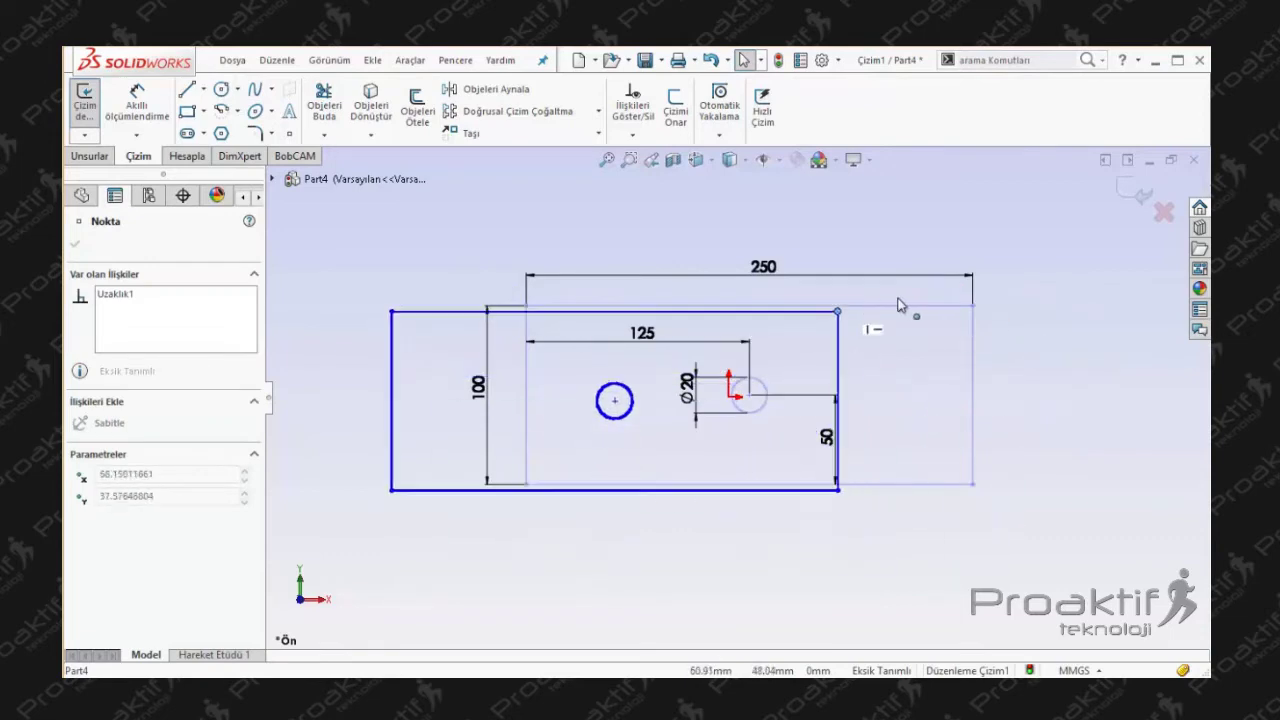
pyautogui.moveTo(898, 305); pyautogui.dragTo(968, 303)
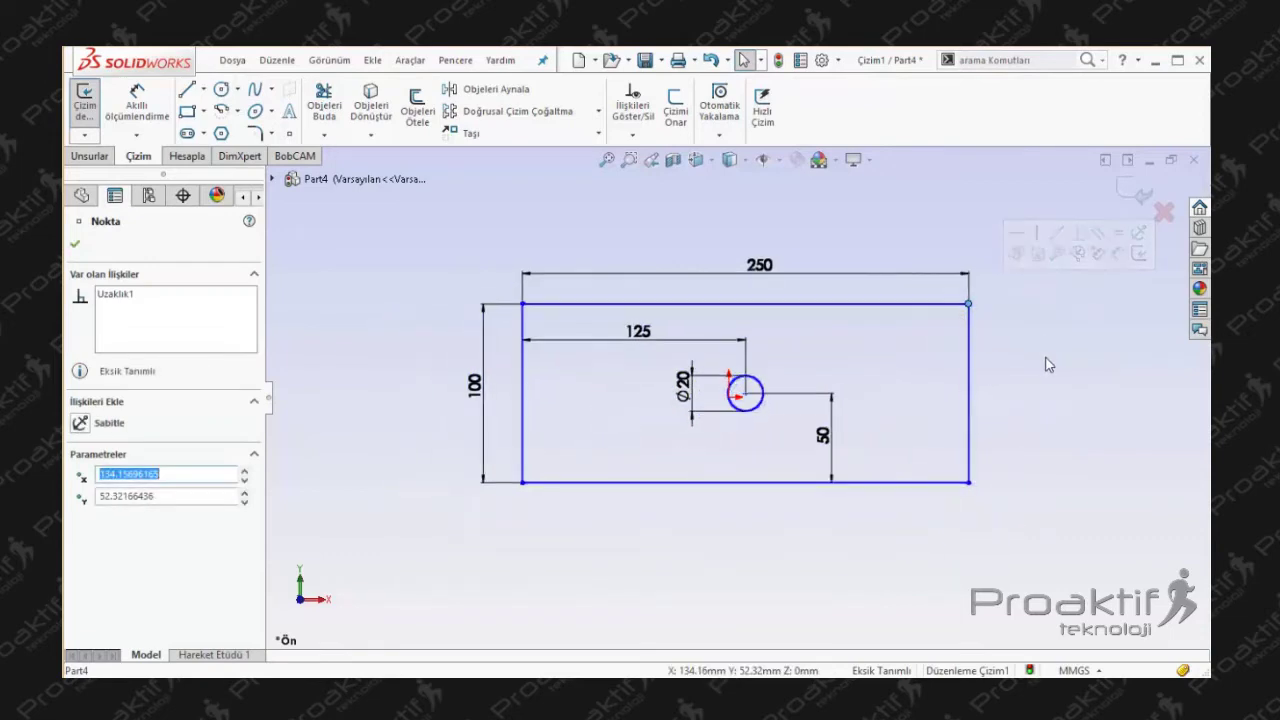
pyautogui.click(1044, 364)
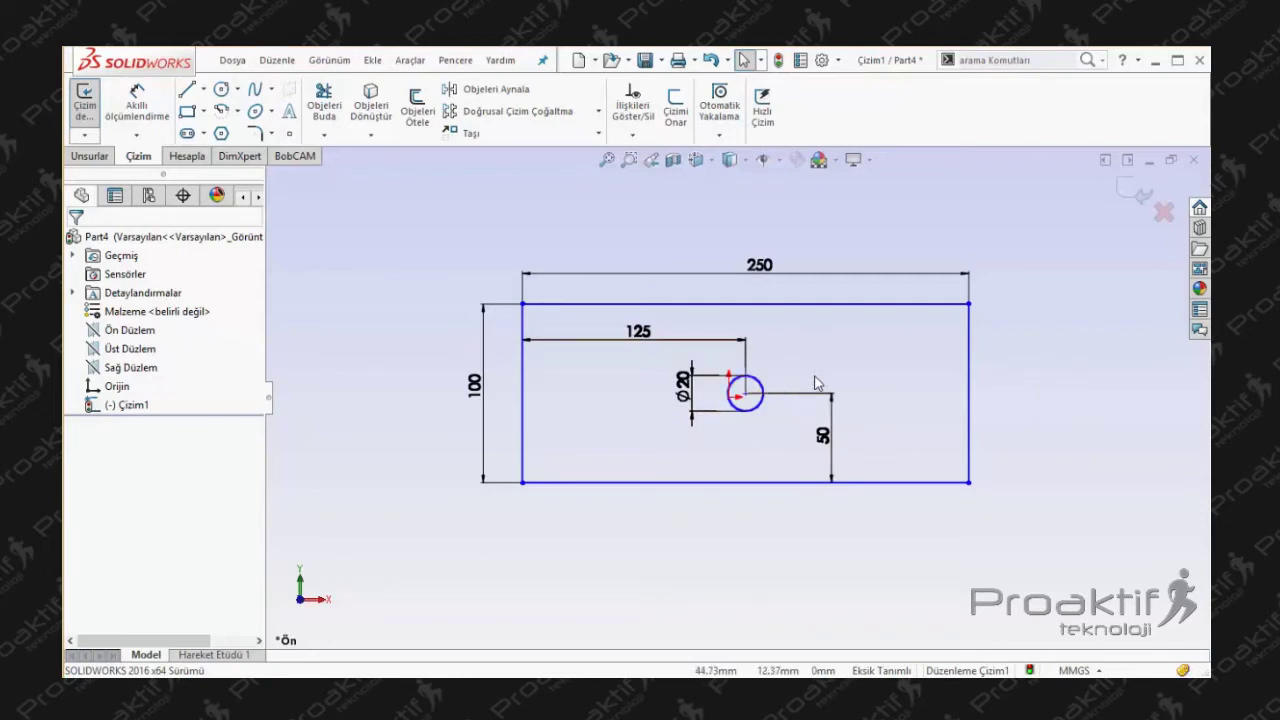
# - Change the rectangle's 250 width dimension to 330
pyautogui.doubleClick(760, 268)
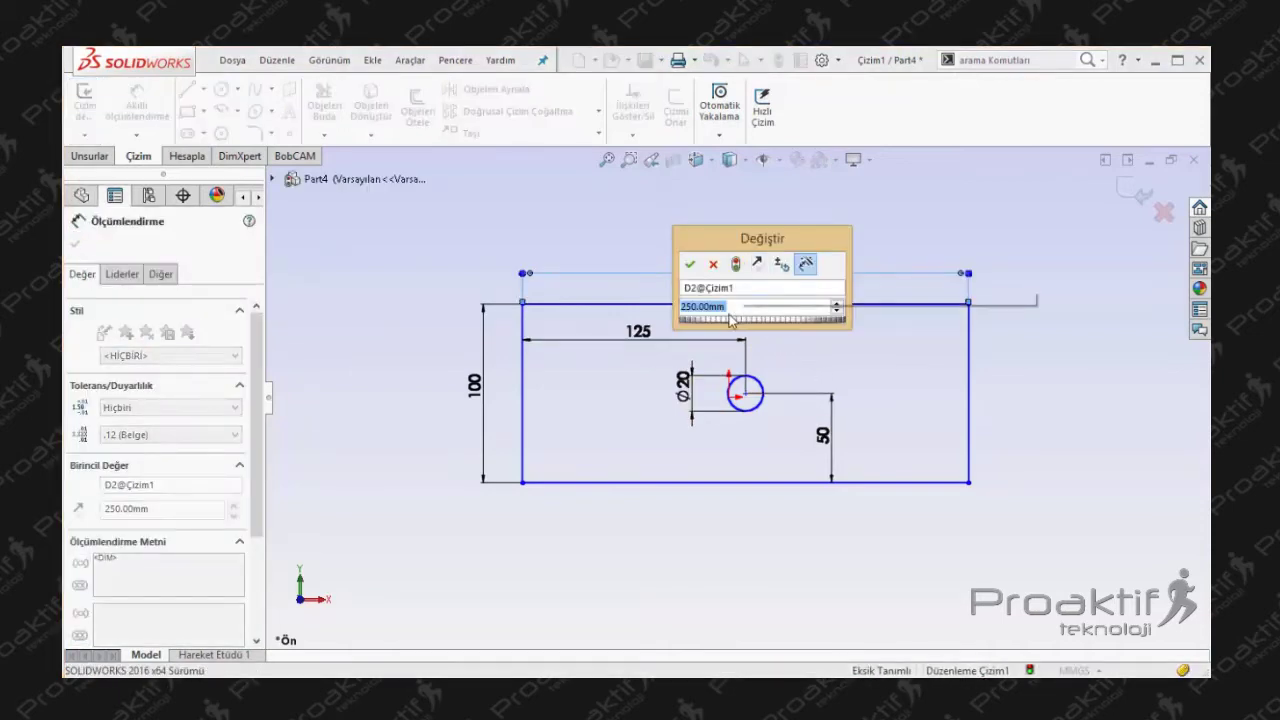
pyautogui.scroll(1, 778, 318)
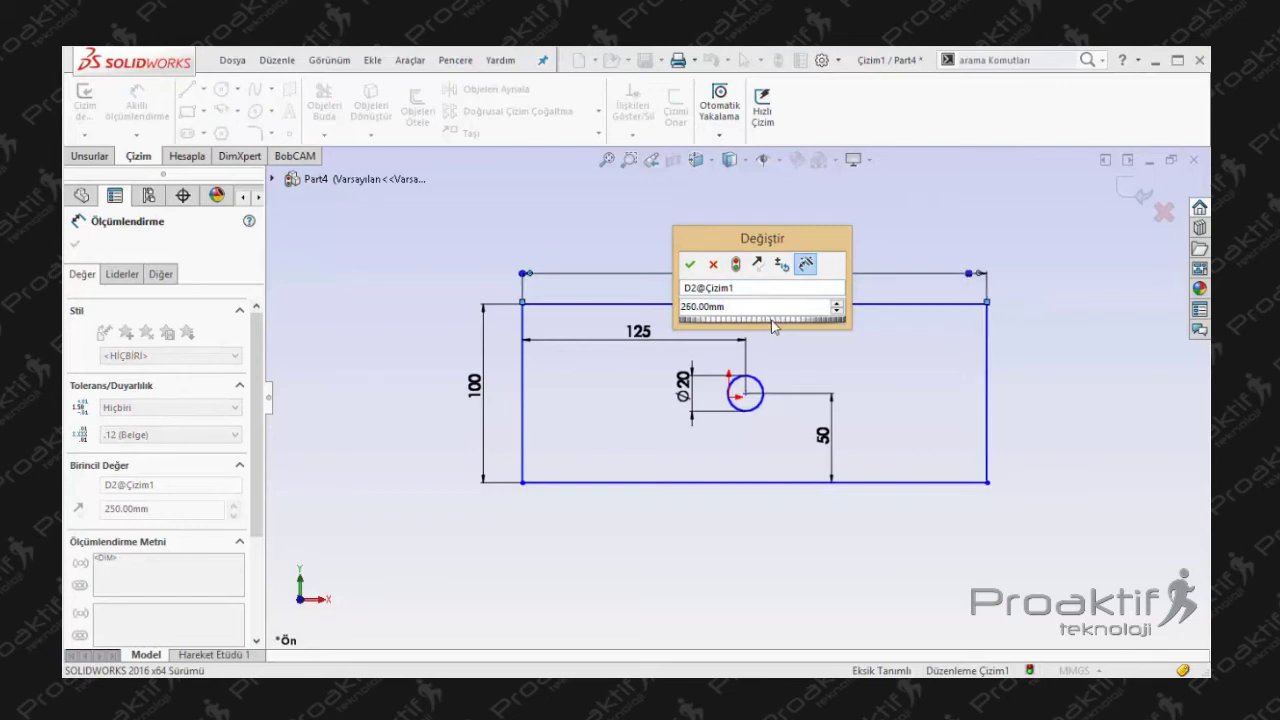
pyautogui.moveTo(771, 320); pyautogui.dragTo(833, 327)
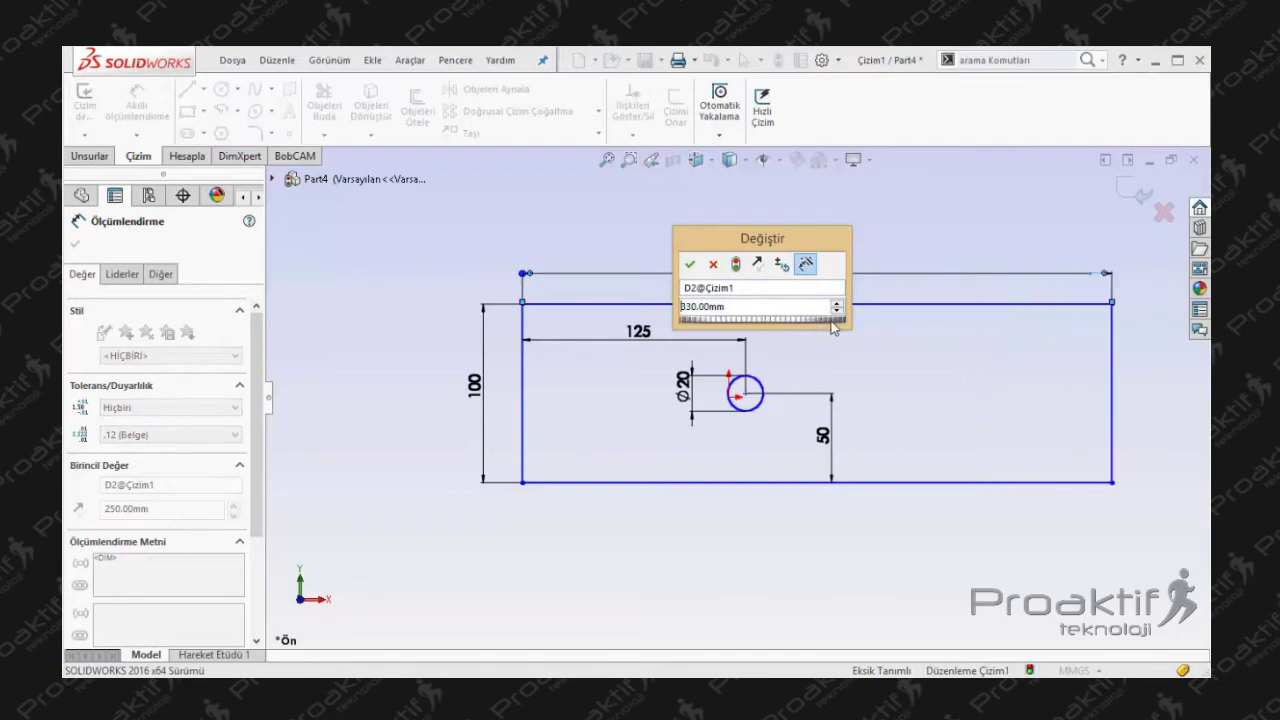
pyautogui.click(689, 264)
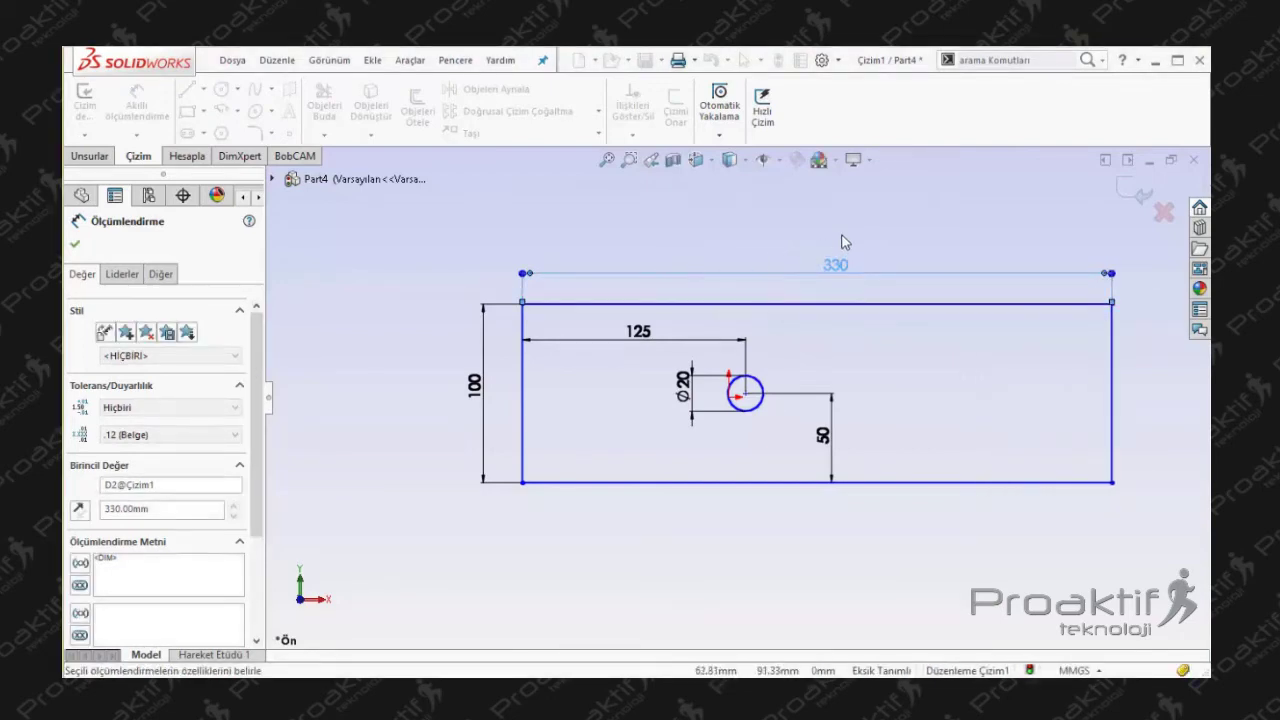
pyautogui.press('Escape')
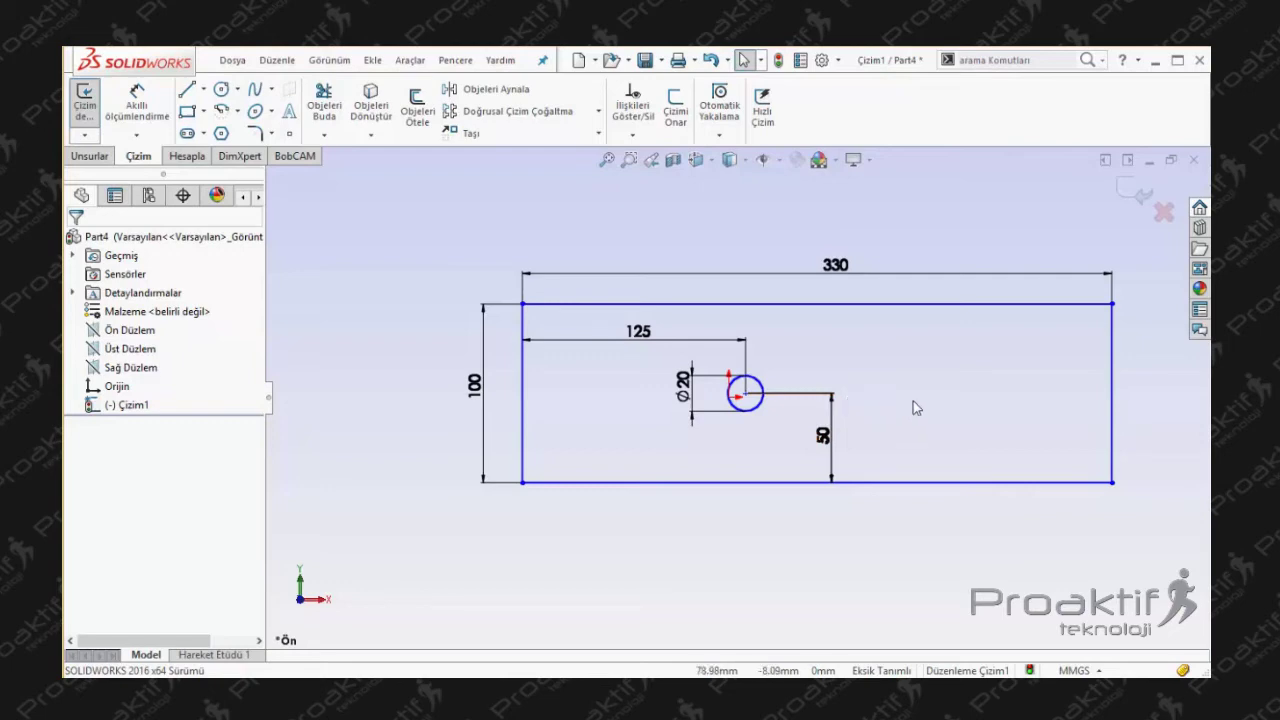
# - Zoom to fit and delete all existing sketch geometry
pyautogui.press('f')
pyautogui.moveTo(994, 518); pyautogui.dragTo(511, 258)
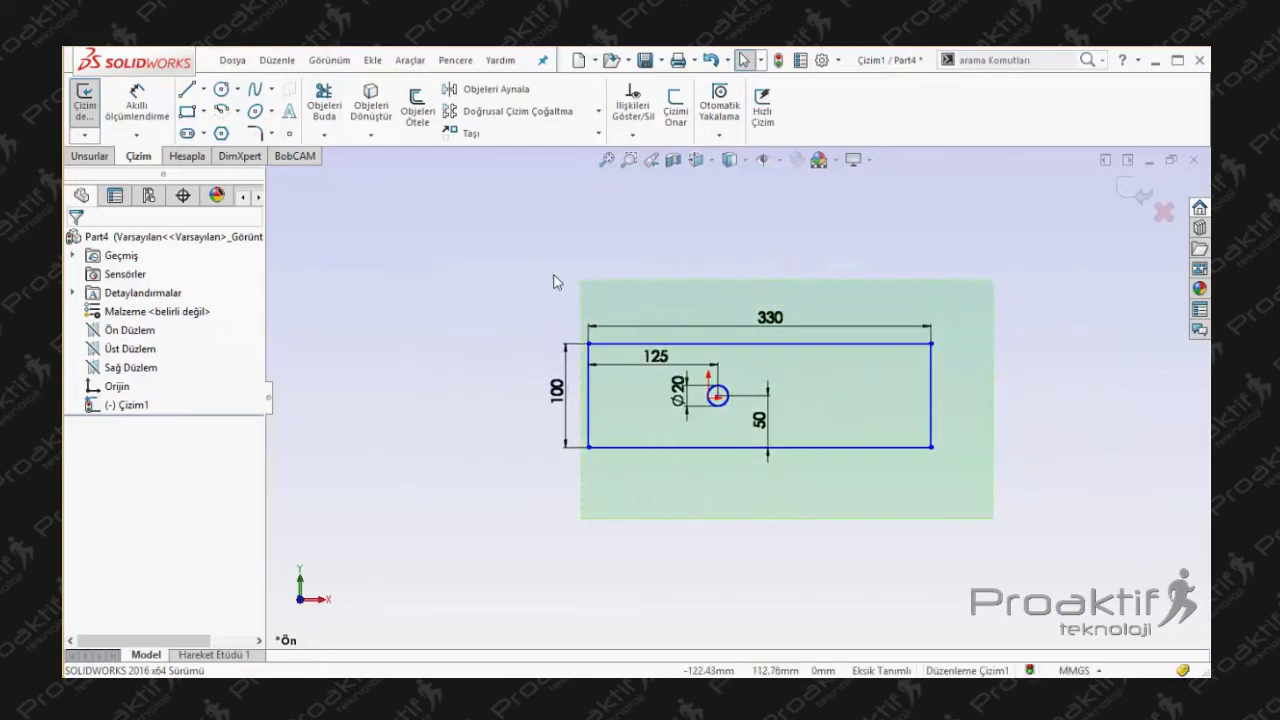
pyautogui.press('Delete')
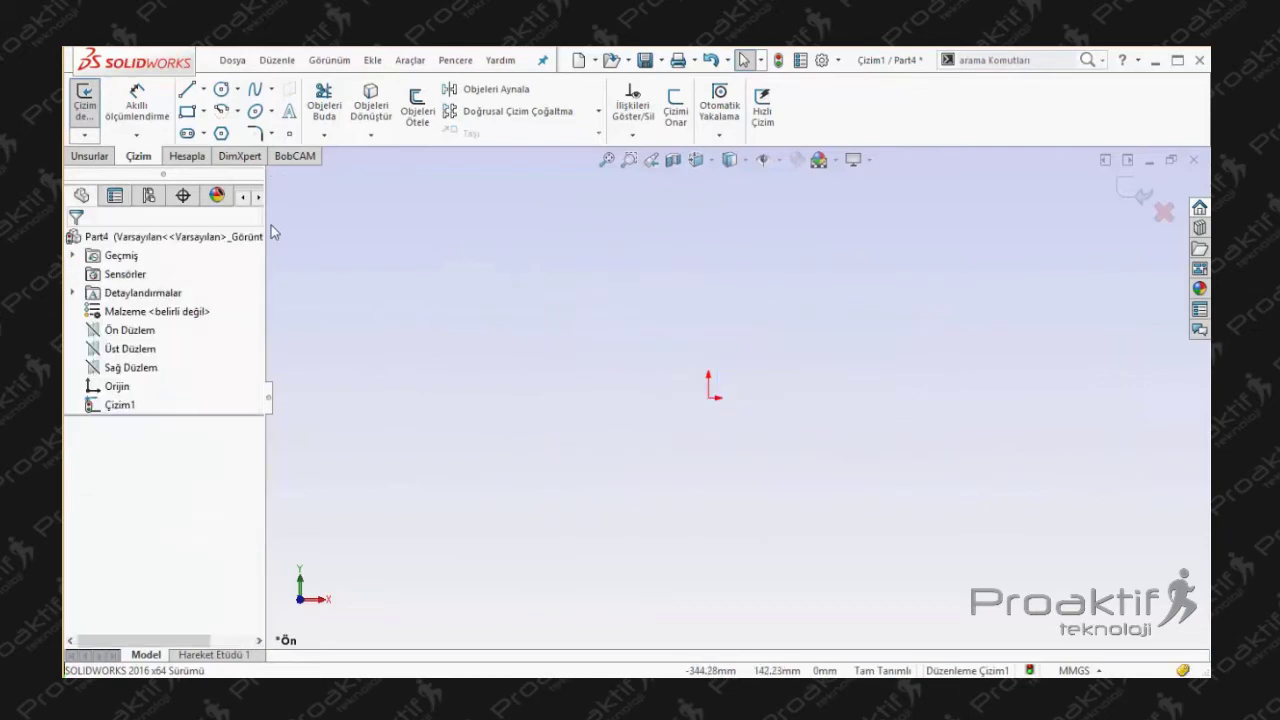
# - Draw a new corner rectangle around the origin
pyautogui.click(186, 113)
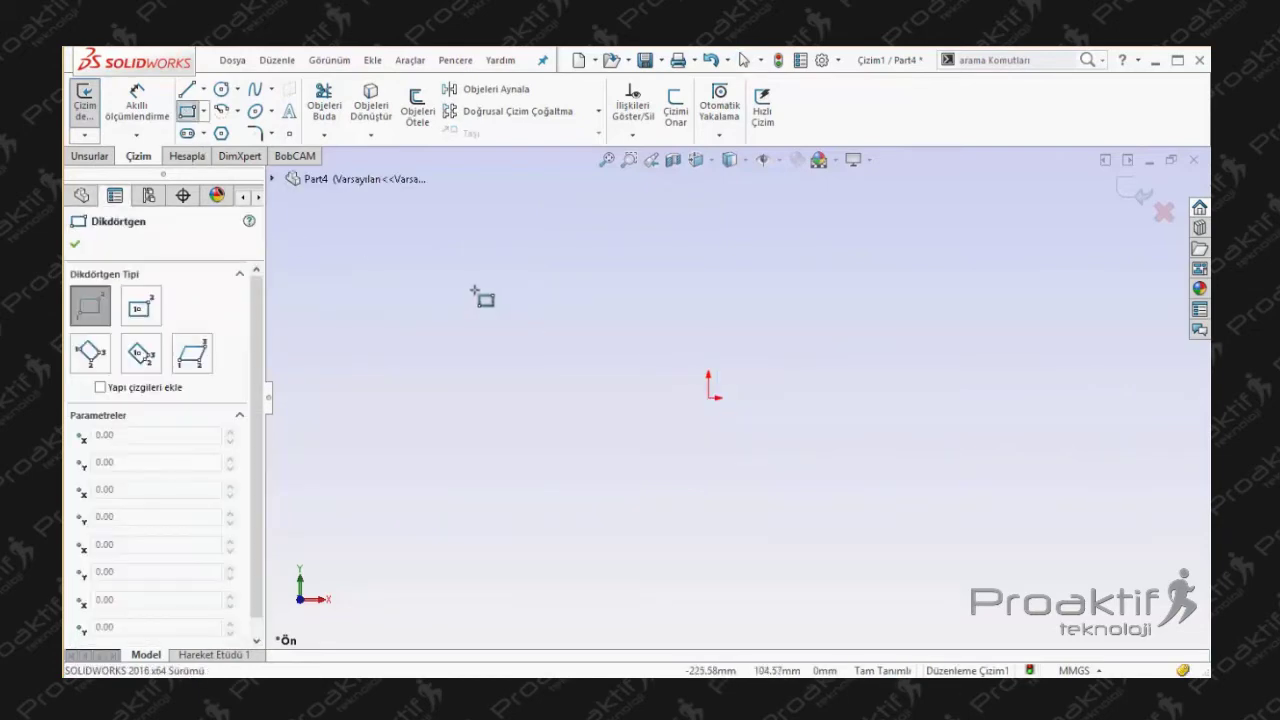
pyautogui.click(474, 290)
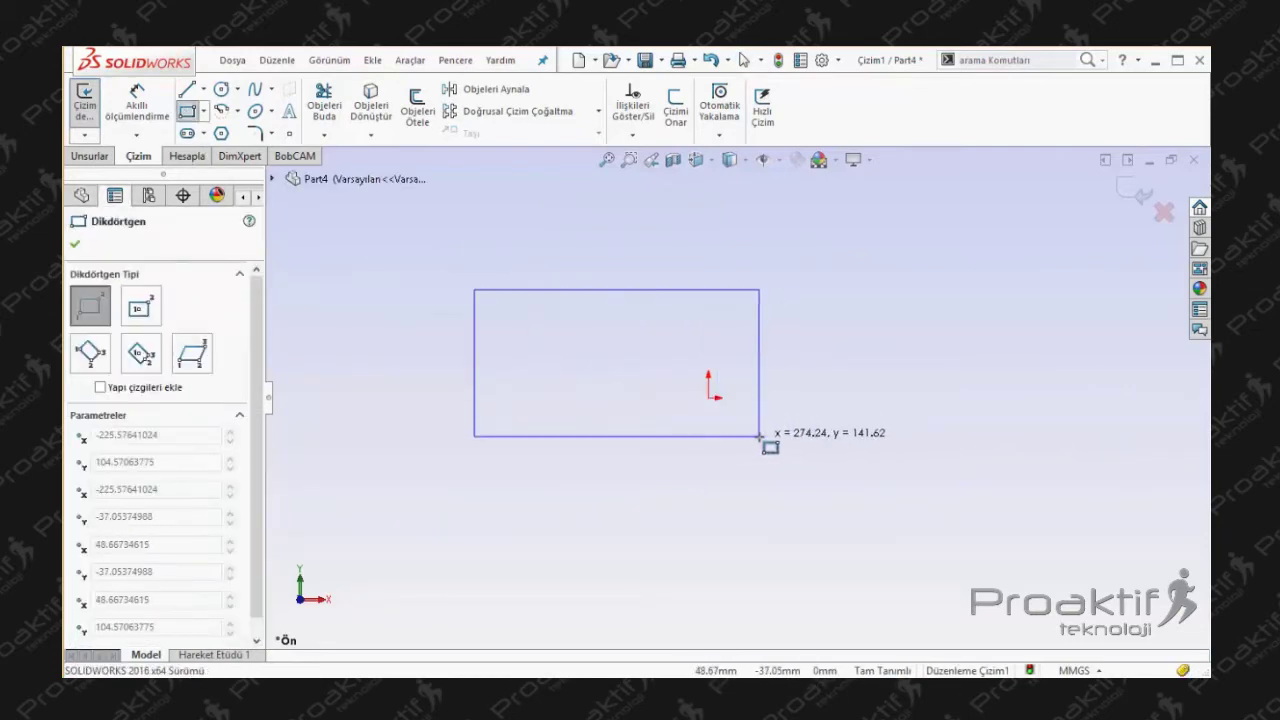
pyautogui.click(759, 436)
pyautogui.press('Escape')
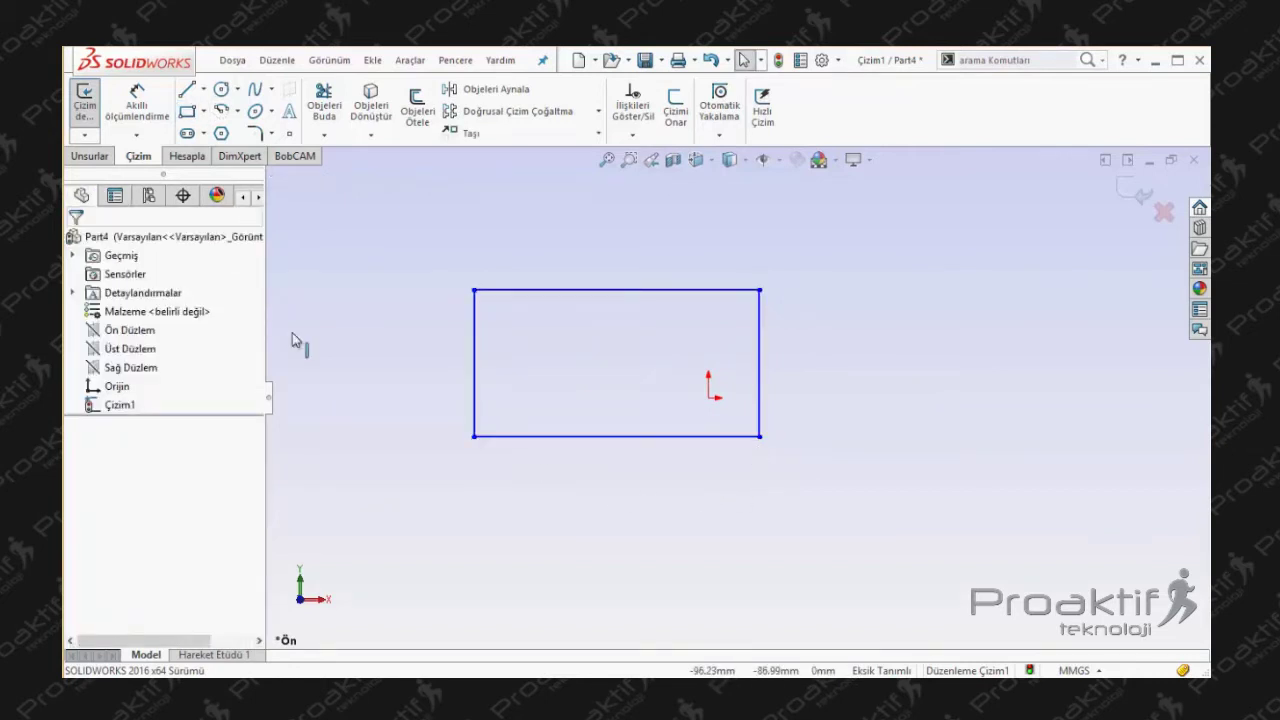
pyautogui.click(204, 89)
# - Draw a construction centerline diagonal from the rectangle's top-left to bottom-right corner
pyautogui.click(222, 128)
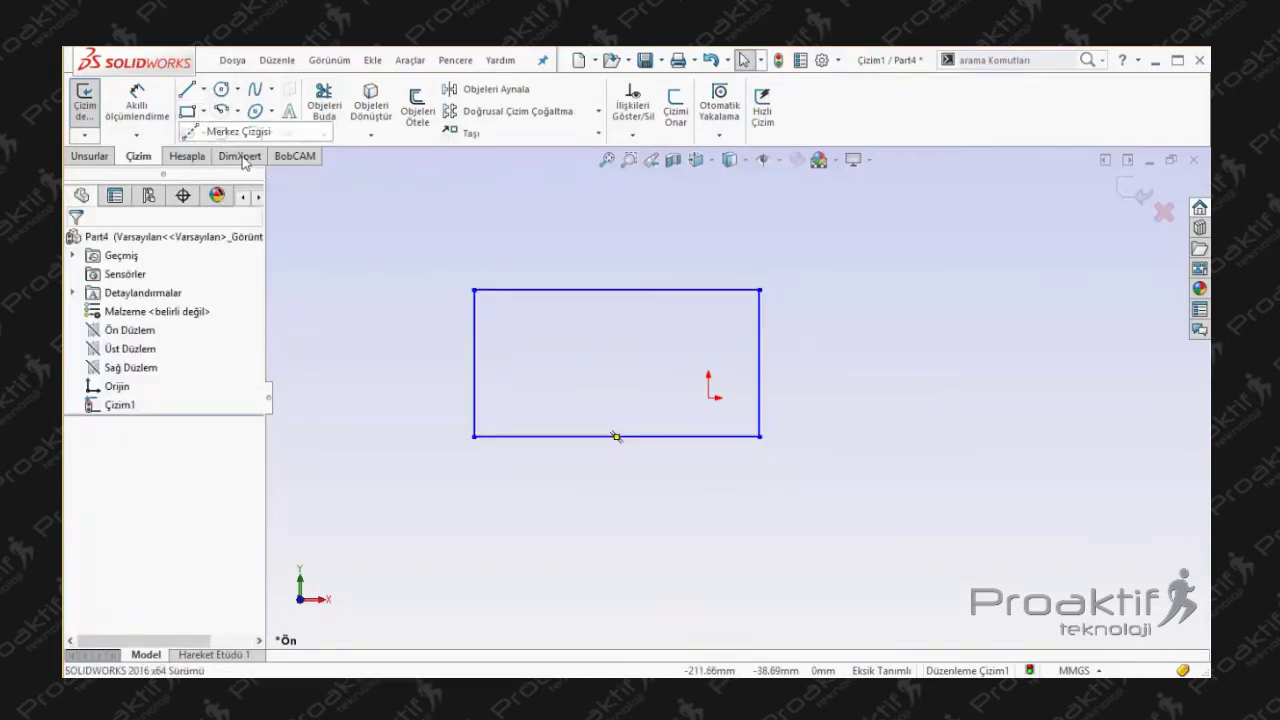
pyautogui.click(474, 290)
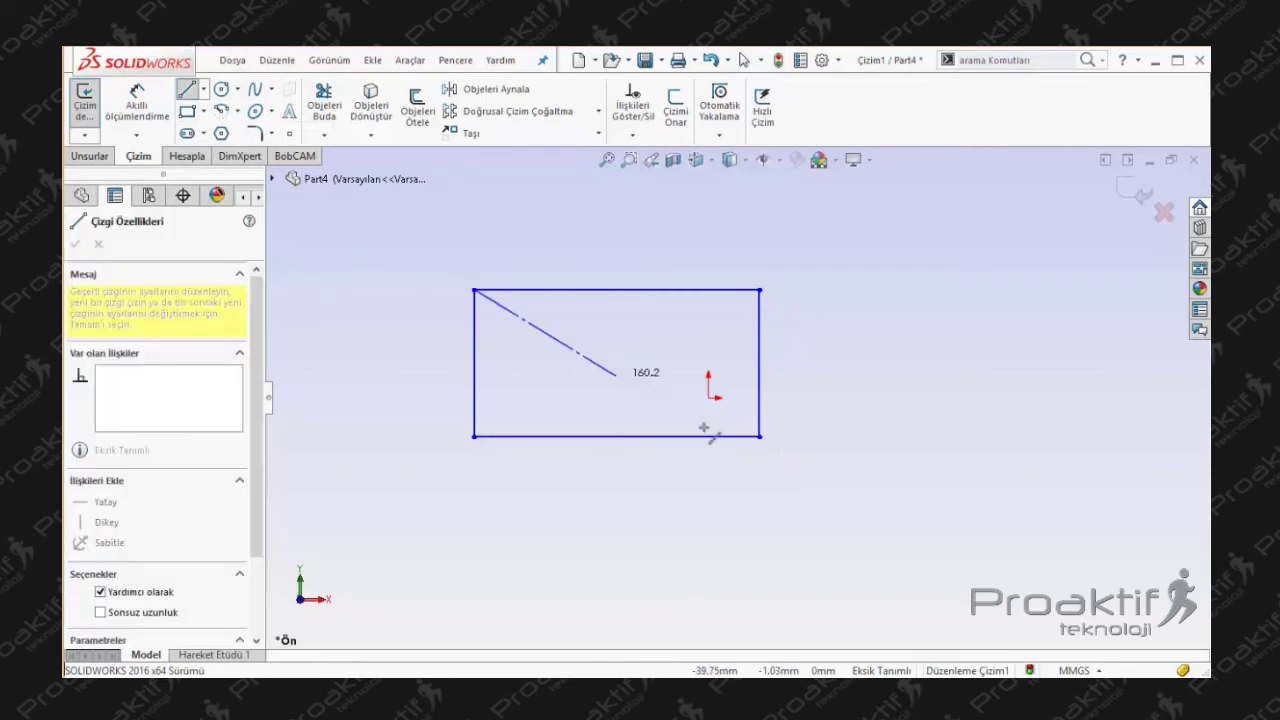
pyautogui.click(760, 436)
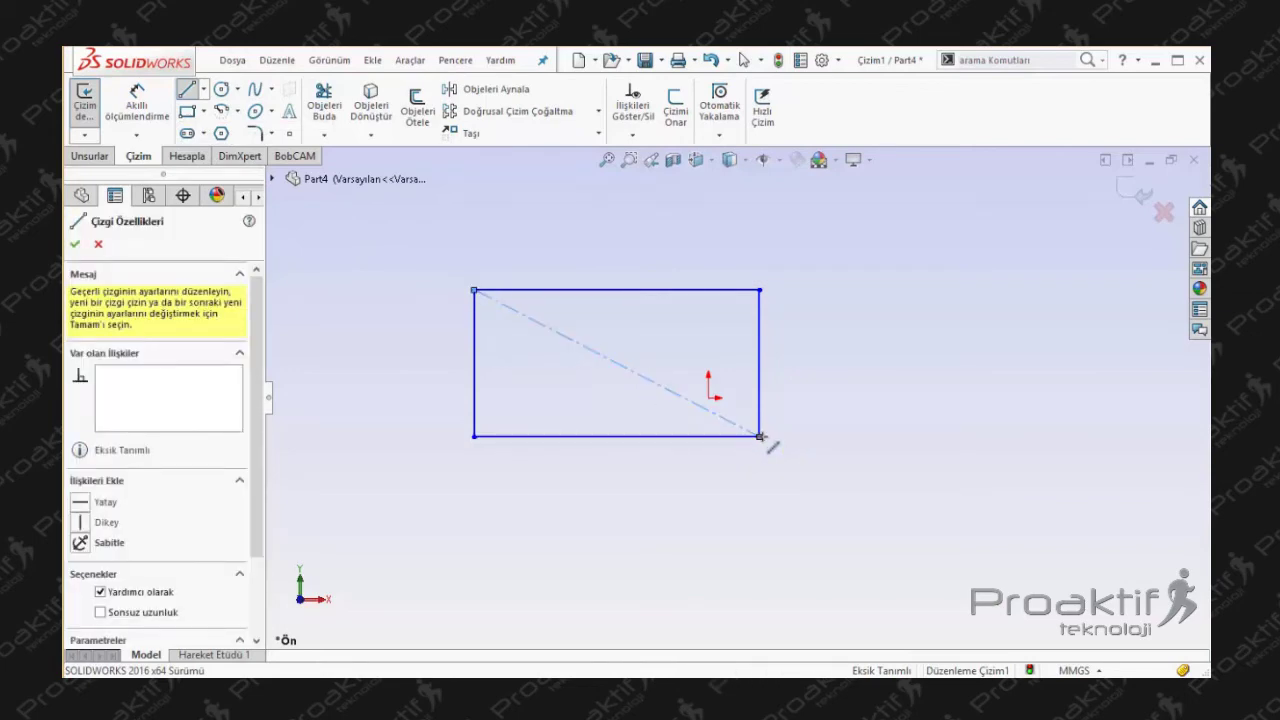
pyautogui.press('Escape')
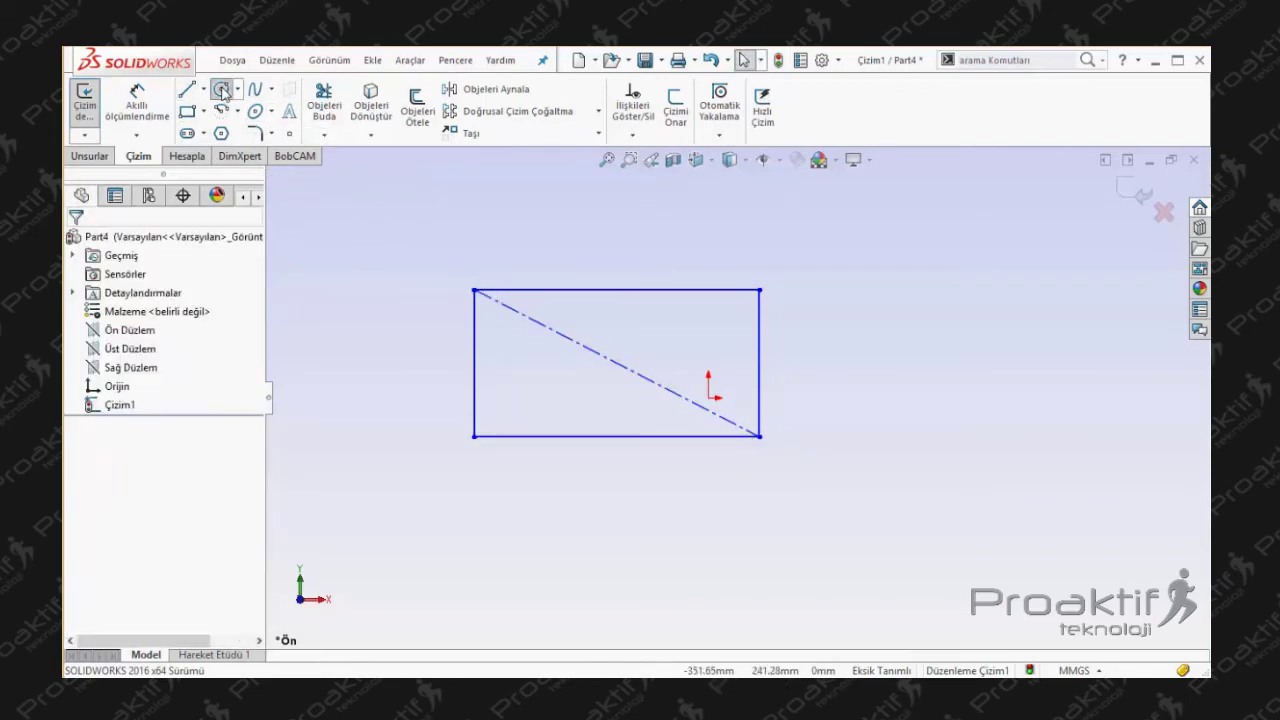
# - Draw a small circle inside the rectangle just above the diagonal
pyautogui.click(221, 89)
pyautogui.click(698, 339)
pyautogui.click(706, 358)
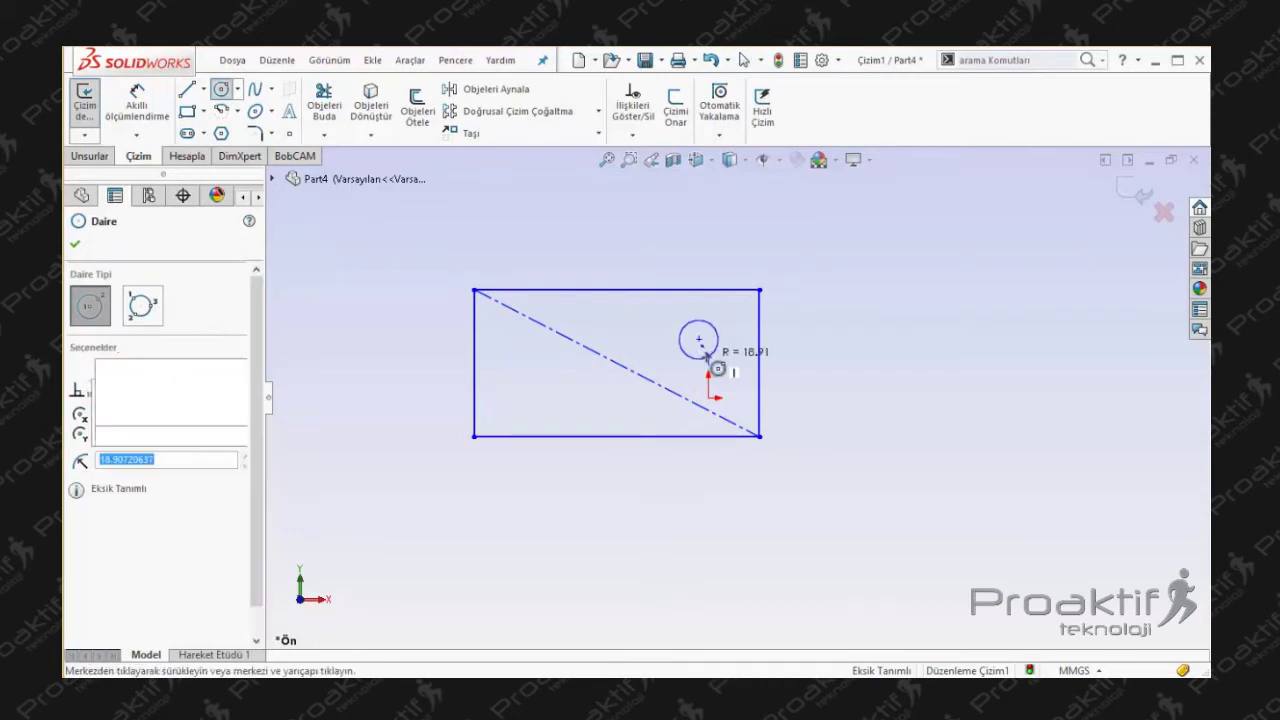
pyautogui.press('Escape')
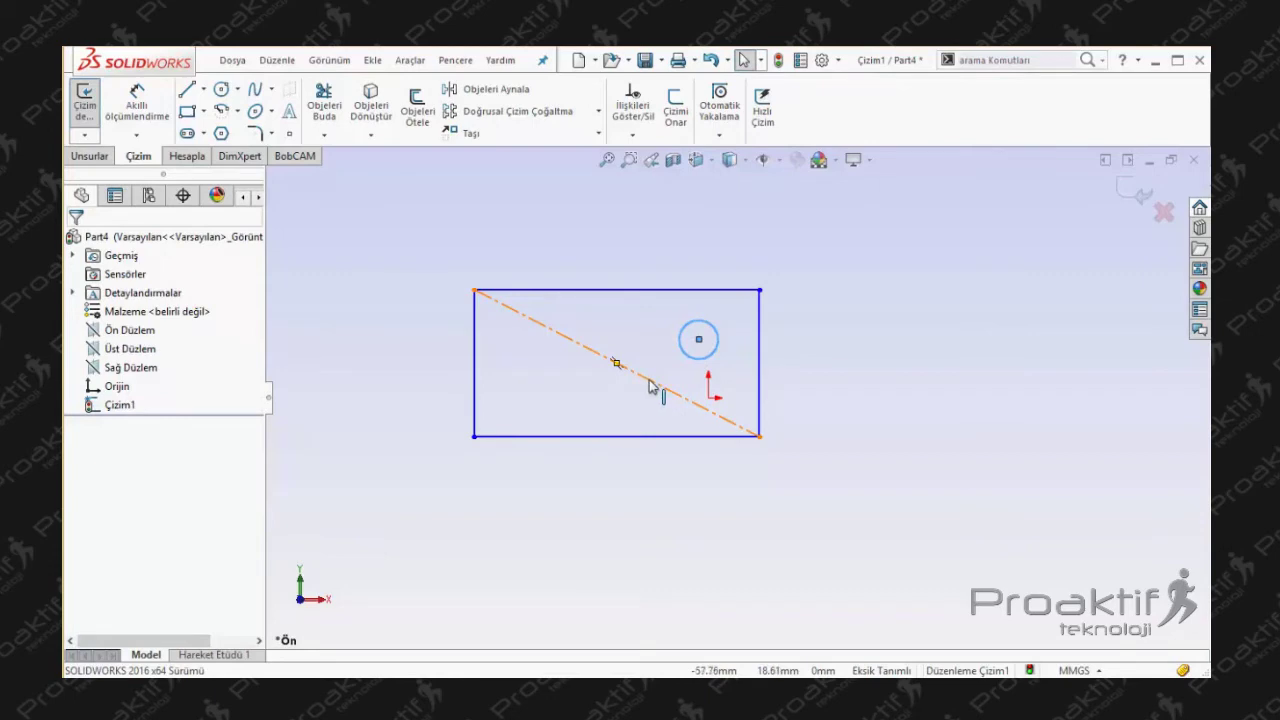
# - Add a Coincident relation between the circle centre and the diagonal's midpoint
pyautogui.click(650, 386)
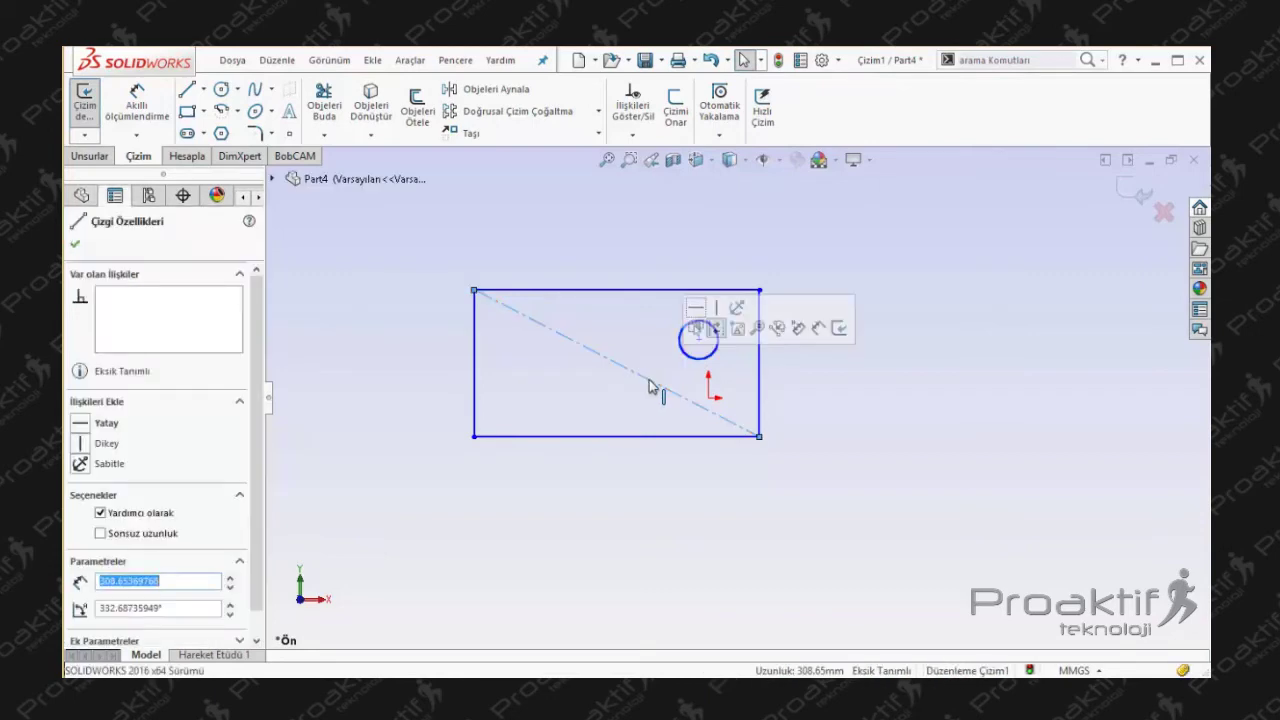
pyautogui.rightClick(650, 386)
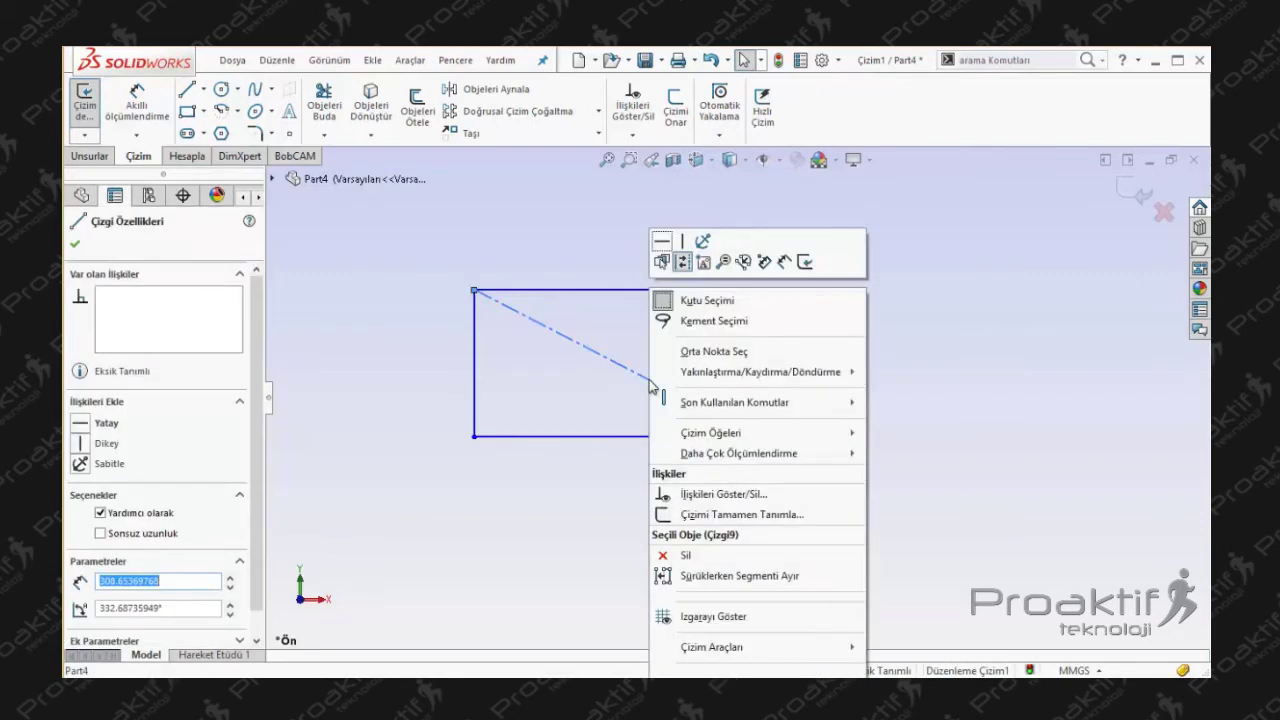
pyautogui.click(722, 352)
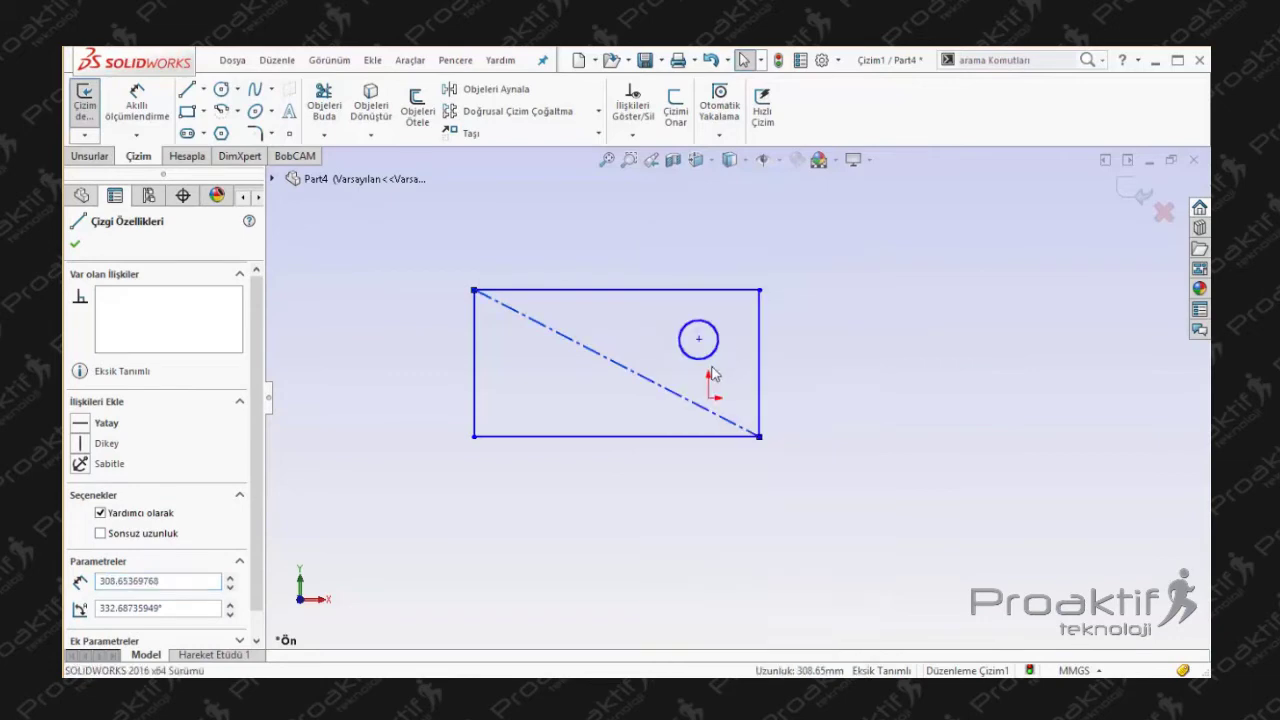
pyautogui.click(637, 370)
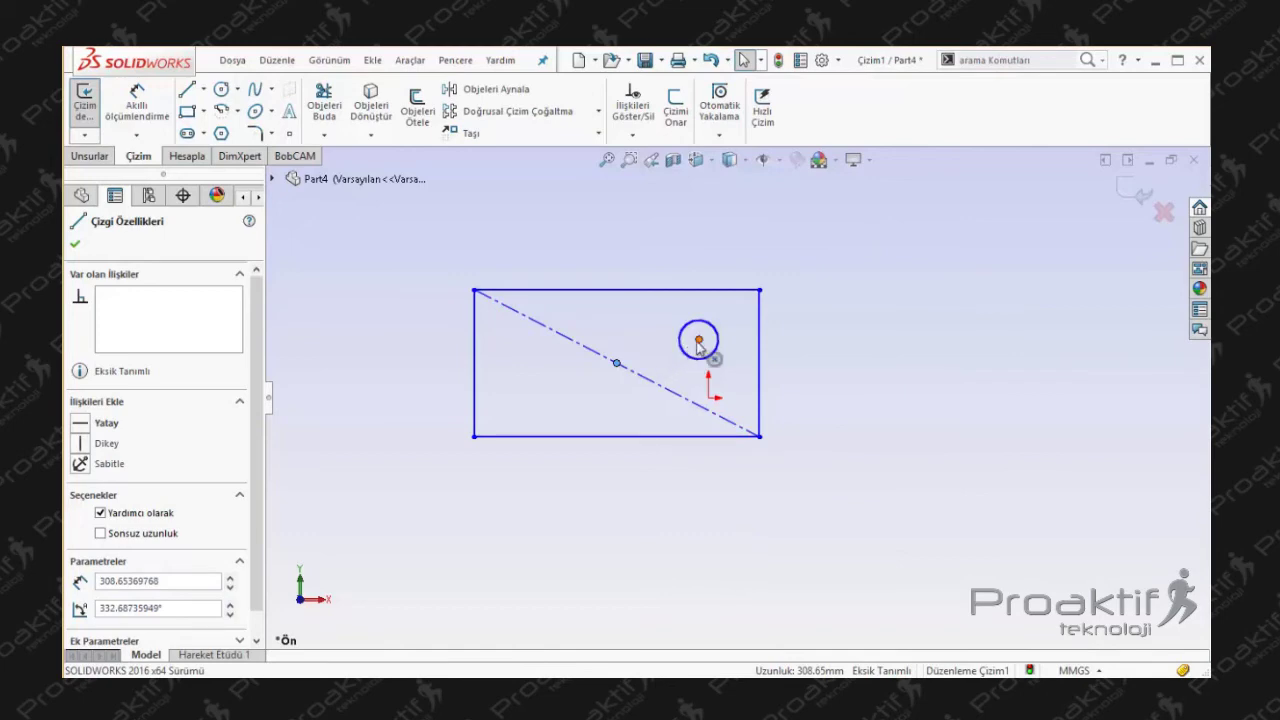
pyautogui.keyDown('ctrl'); pyautogui.click(699, 342); pyautogui.keyUp('ctrl')
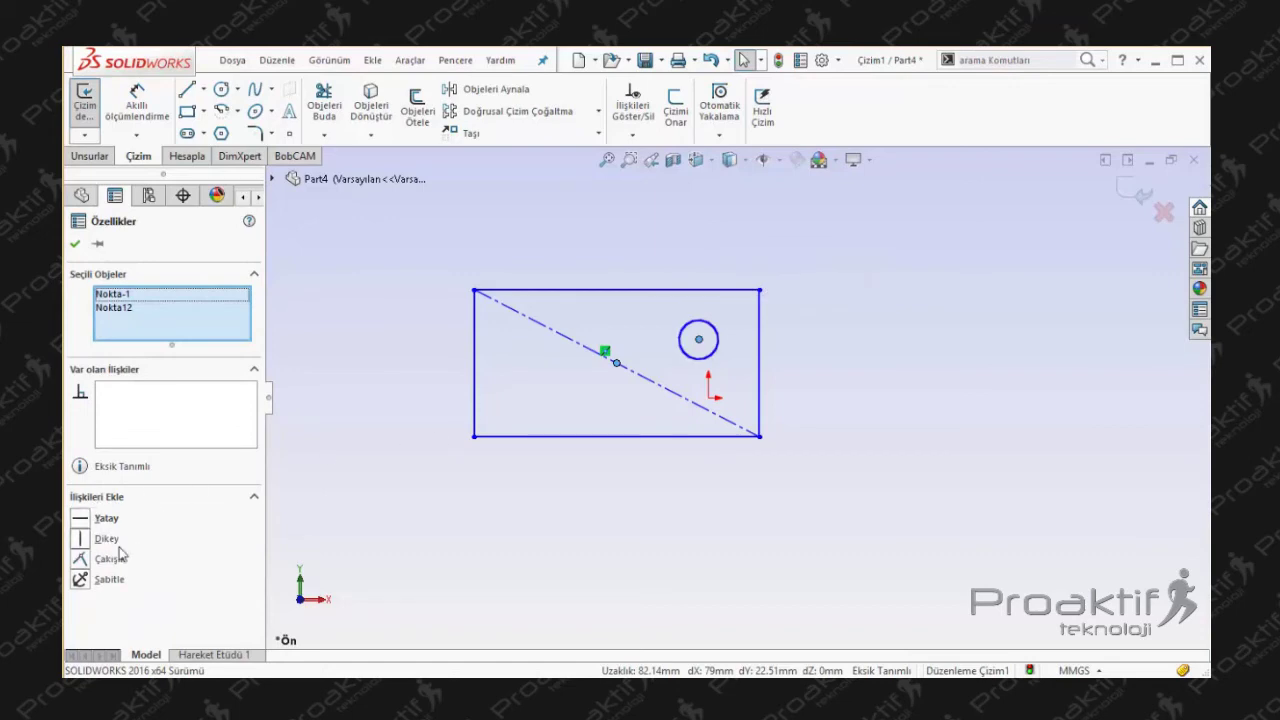
pyautogui.click(80, 560)
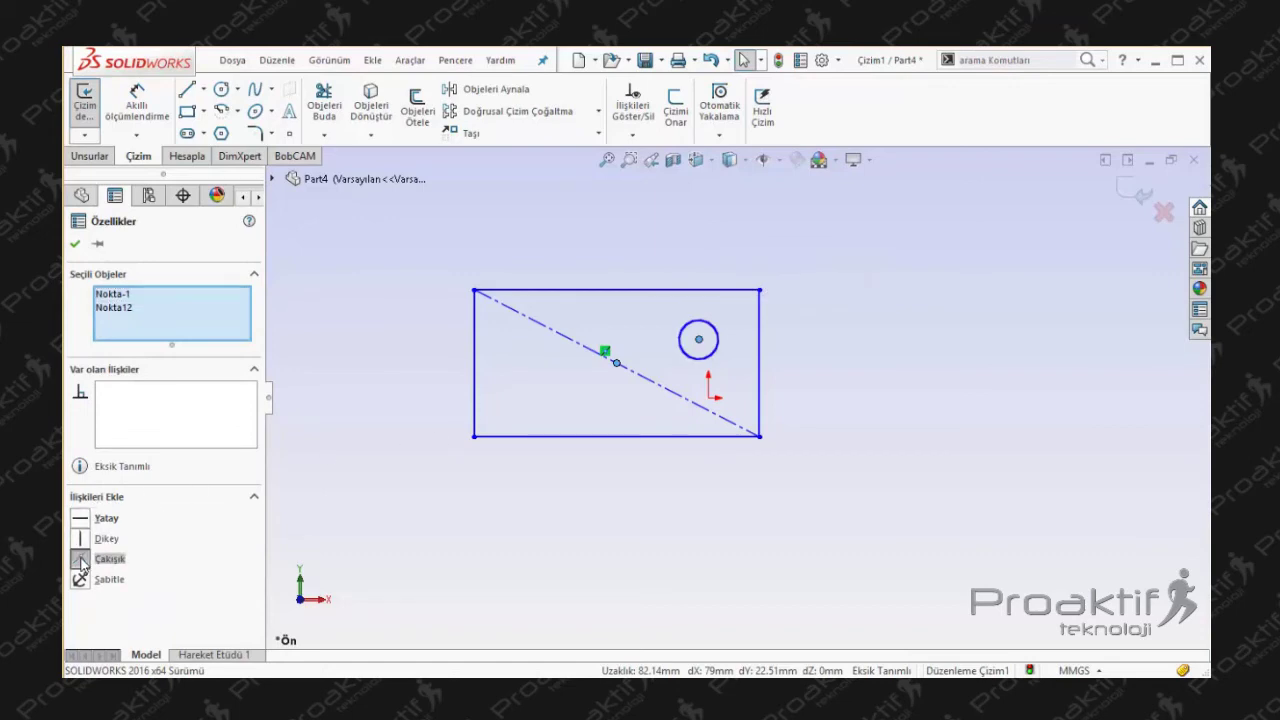
pyautogui.click(389, 470)
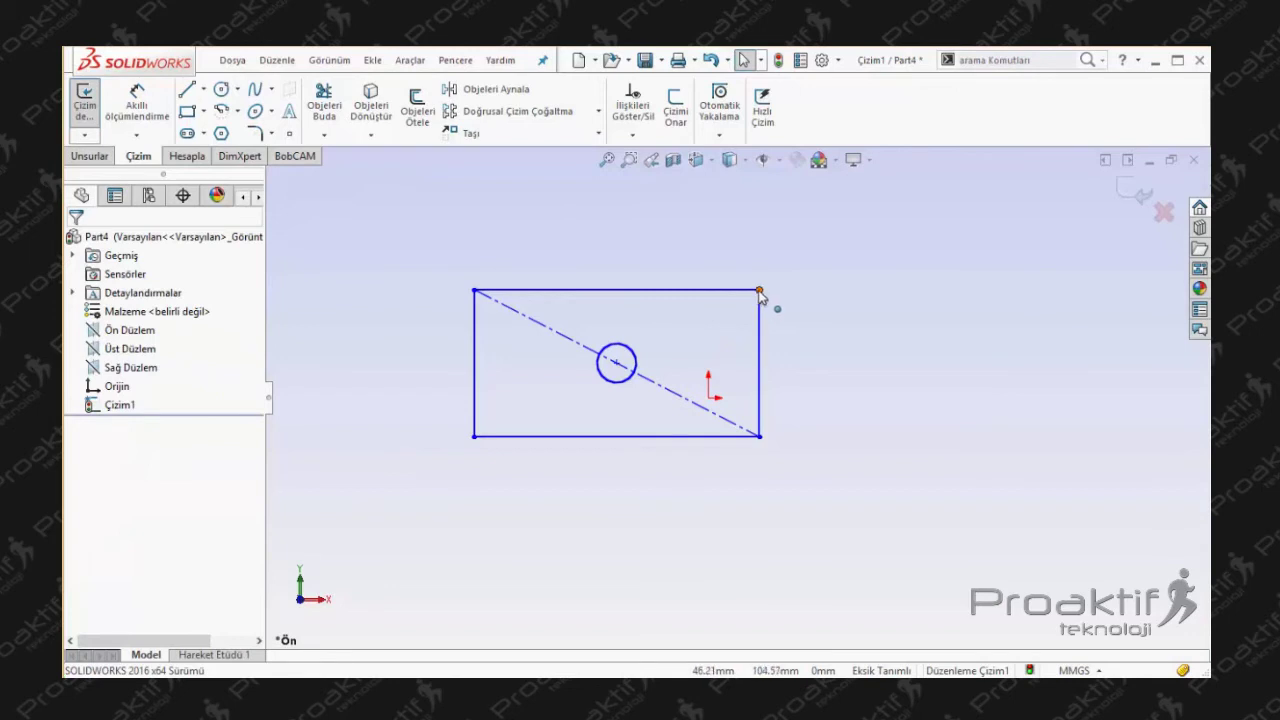
# - Drag the top-right and bottom-left corners outward, keeping the circle centred
pyautogui.moveTo(760, 291)
pyautogui.mouseDown()
pyautogui.moveTo(912, 199)
pyautogui.moveTo(933, 266)
pyautogui.moveTo(786, 252)
pyautogui.moveTo(855, 229)
pyautogui.moveTo(875, 253)
pyautogui.moveTo(743, 234)
pyautogui.moveTo(908, 263)
pyautogui.moveTo(960, 257)
pyautogui.moveTo(898, 229)
pyautogui.mouseUp()
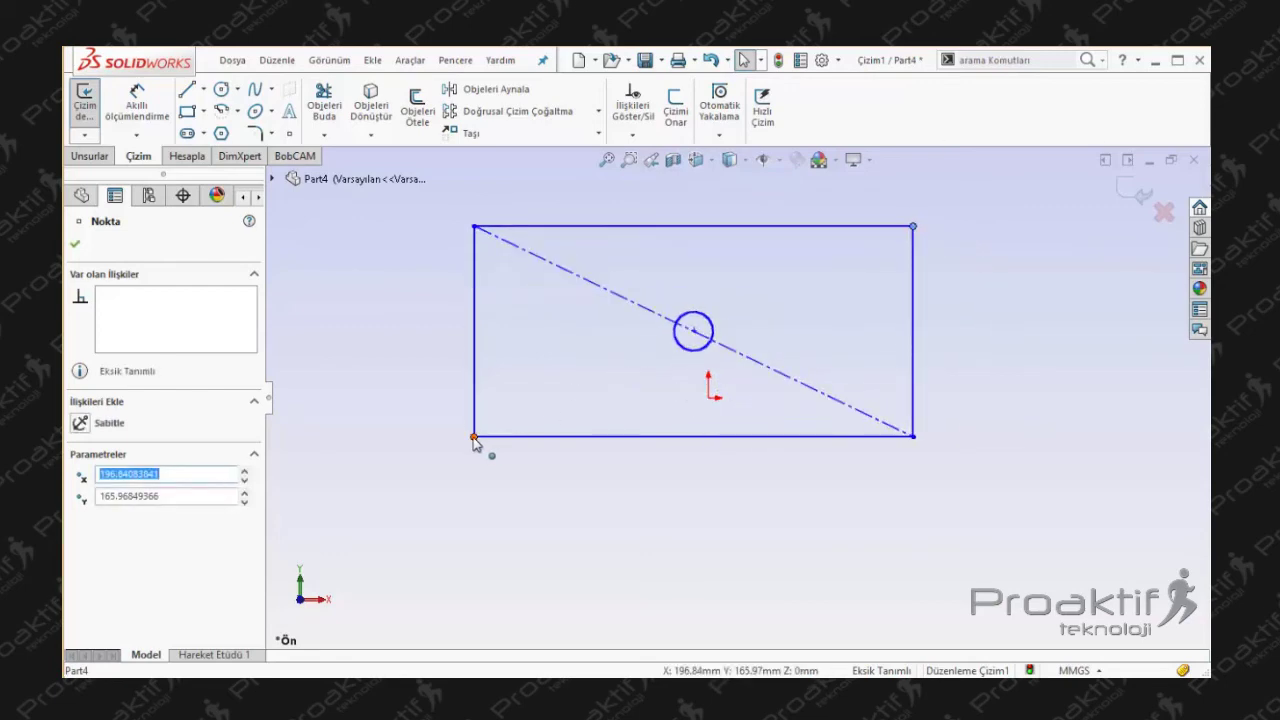
pyautogui.moveTo(474, 441)
pyautogui.mouseDown()
pyautogui.moveTo(470, 526)
pyautogui.moveTo(368, 512)
pyautogui.moveTo(472, 506)
pyautogui.moveTo(484, 461)
pyautogui.mouseUp()
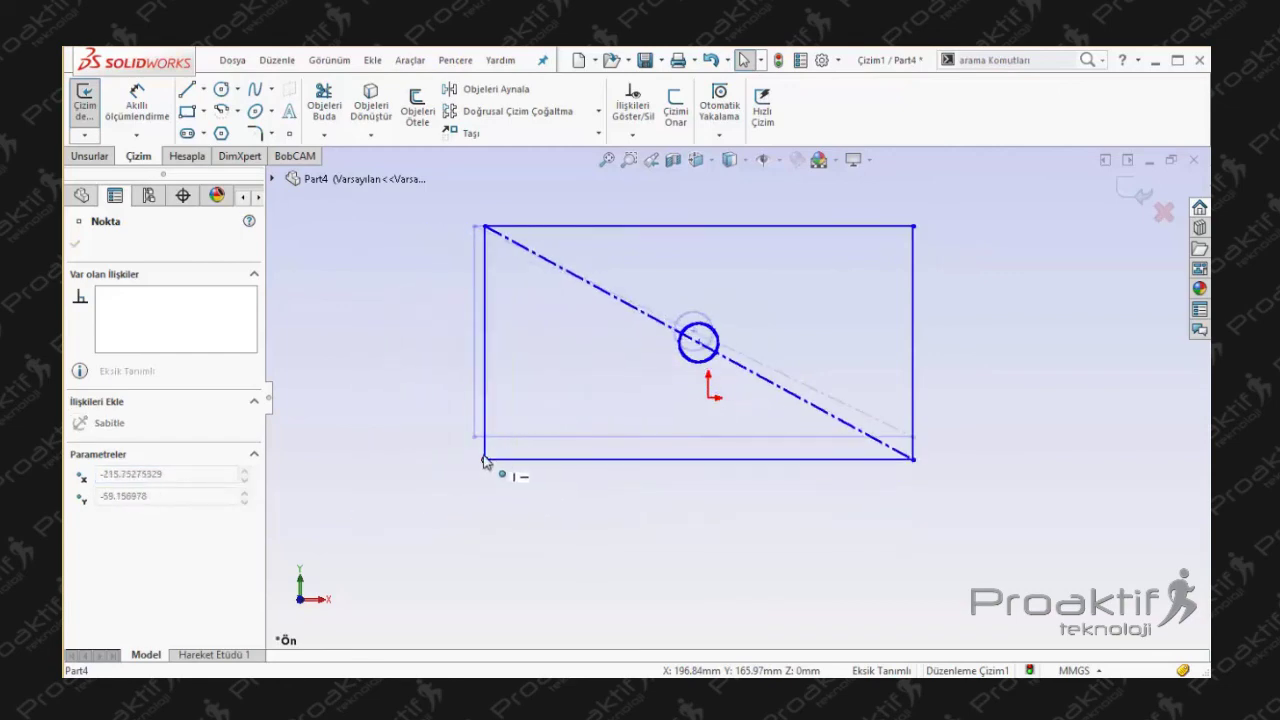
pyautogui.scroll(3, 751, 403)
pyautogui.scroll(-1, 980, 361)
pyautogui.scroll(-2, 965, 347)
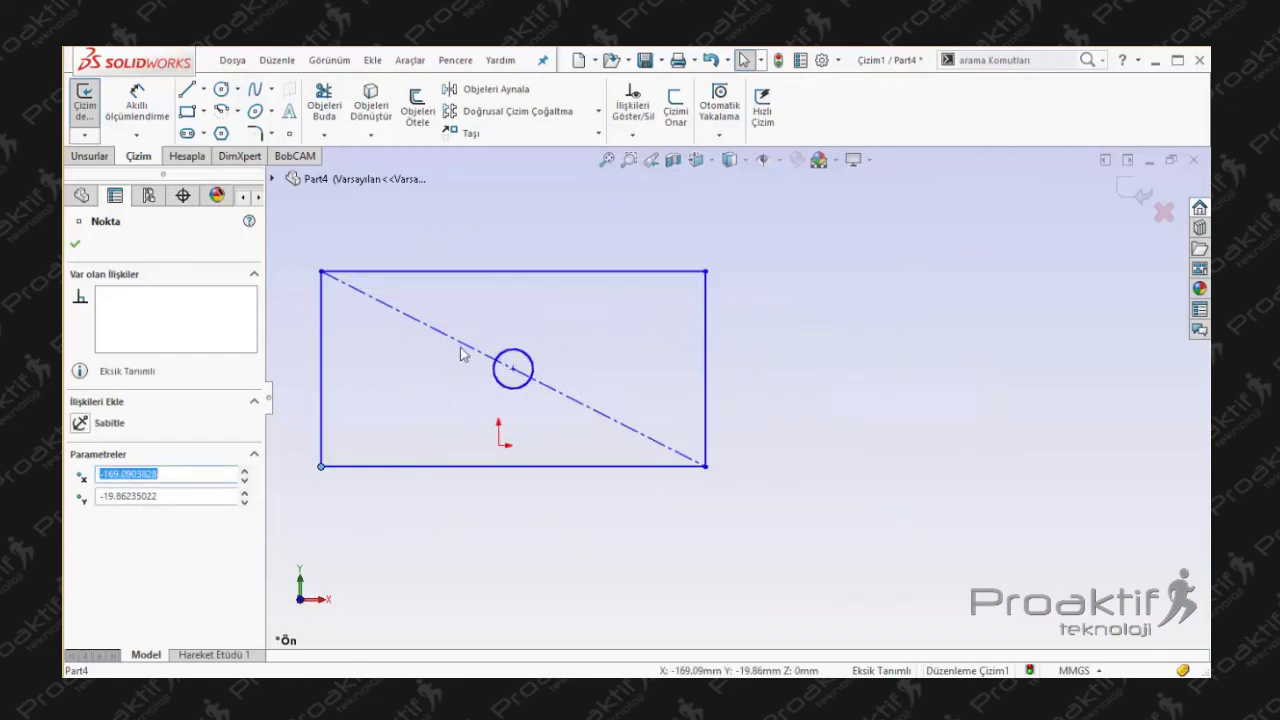
pyautogui.press('Escape')
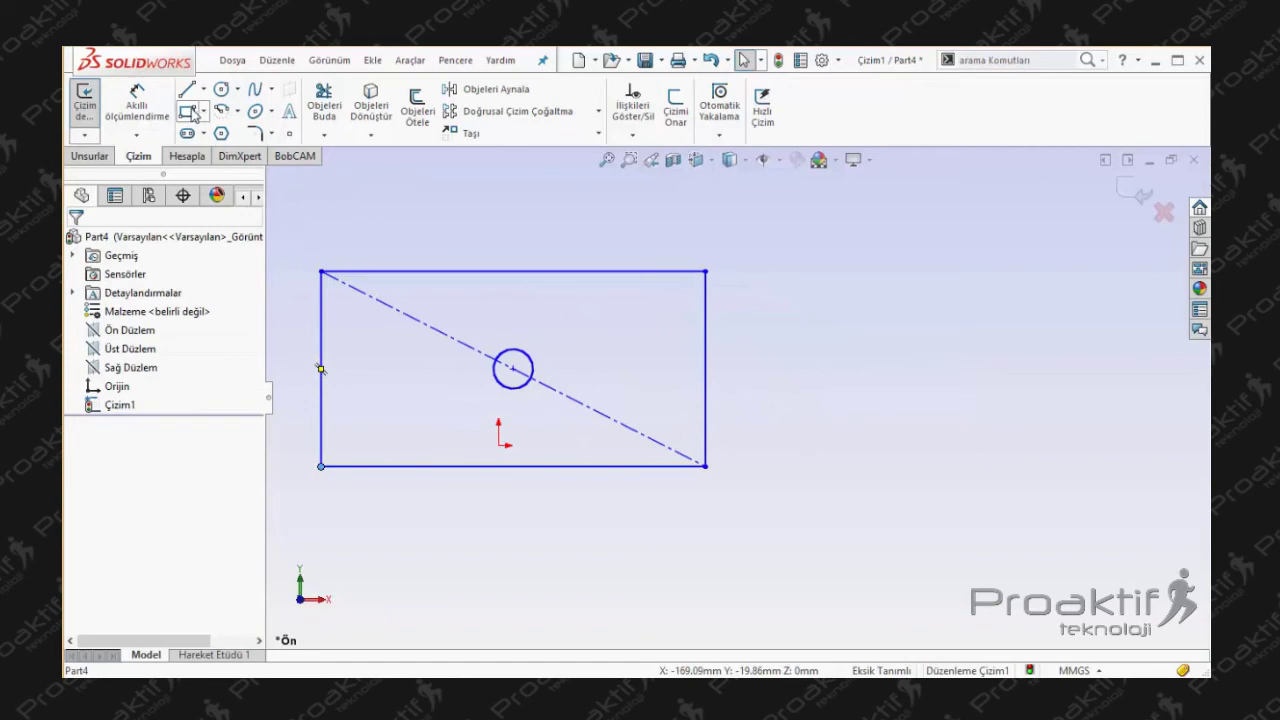
# - Draw a center rectangle with construction diagonals to the right of the first
pyautogui.click(190, 111)
pyautogui.click(141, 305)
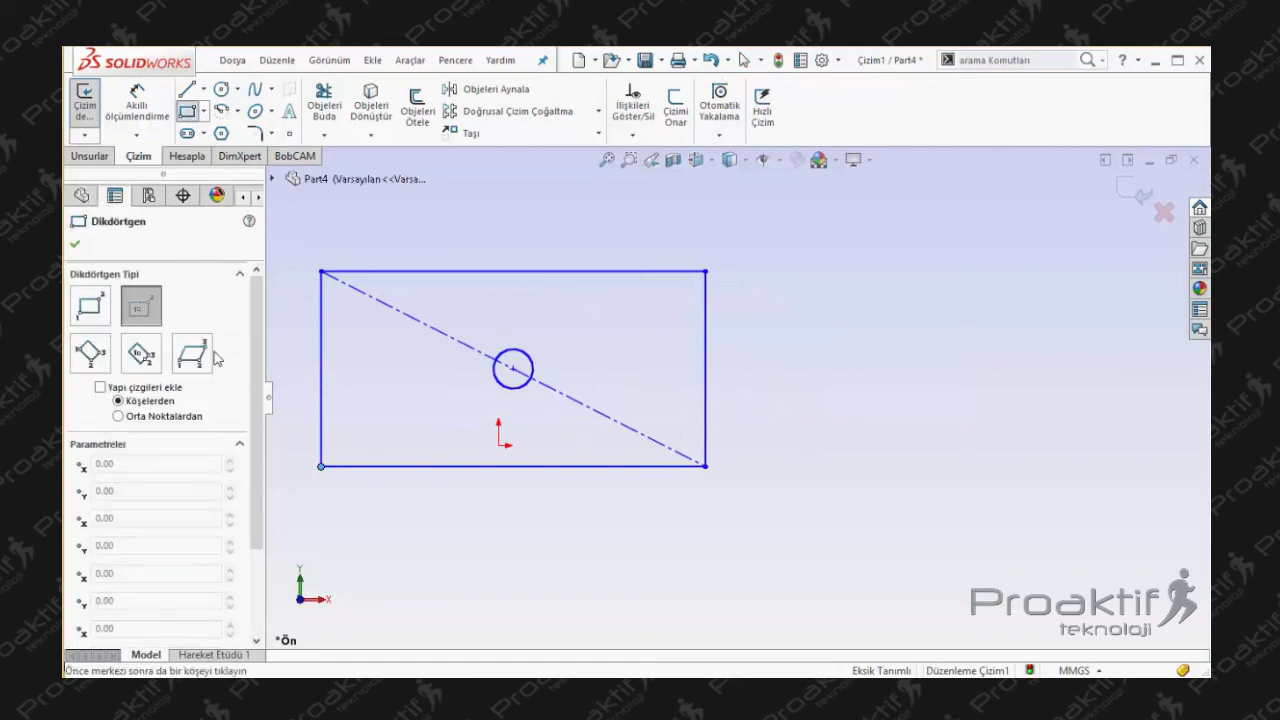
pyautogui.click(957, 457)
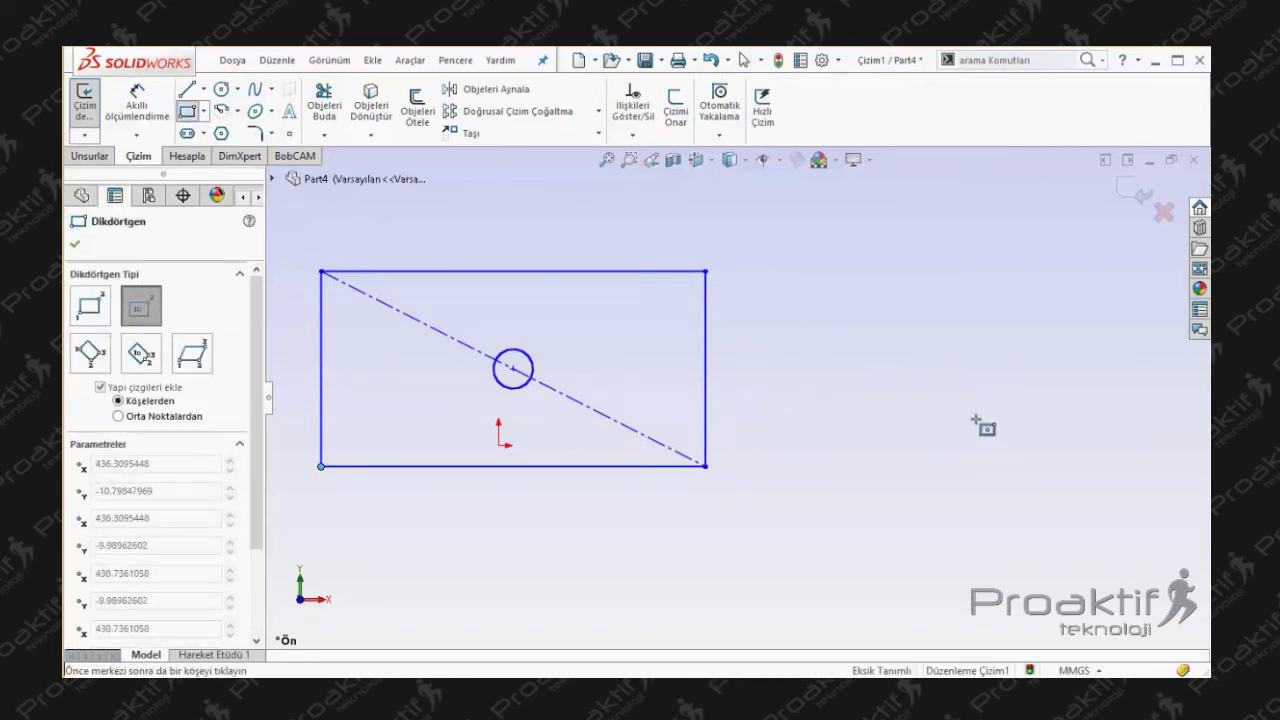
pyautogui.click(1114, 369)
pyautogui.press('Escape')
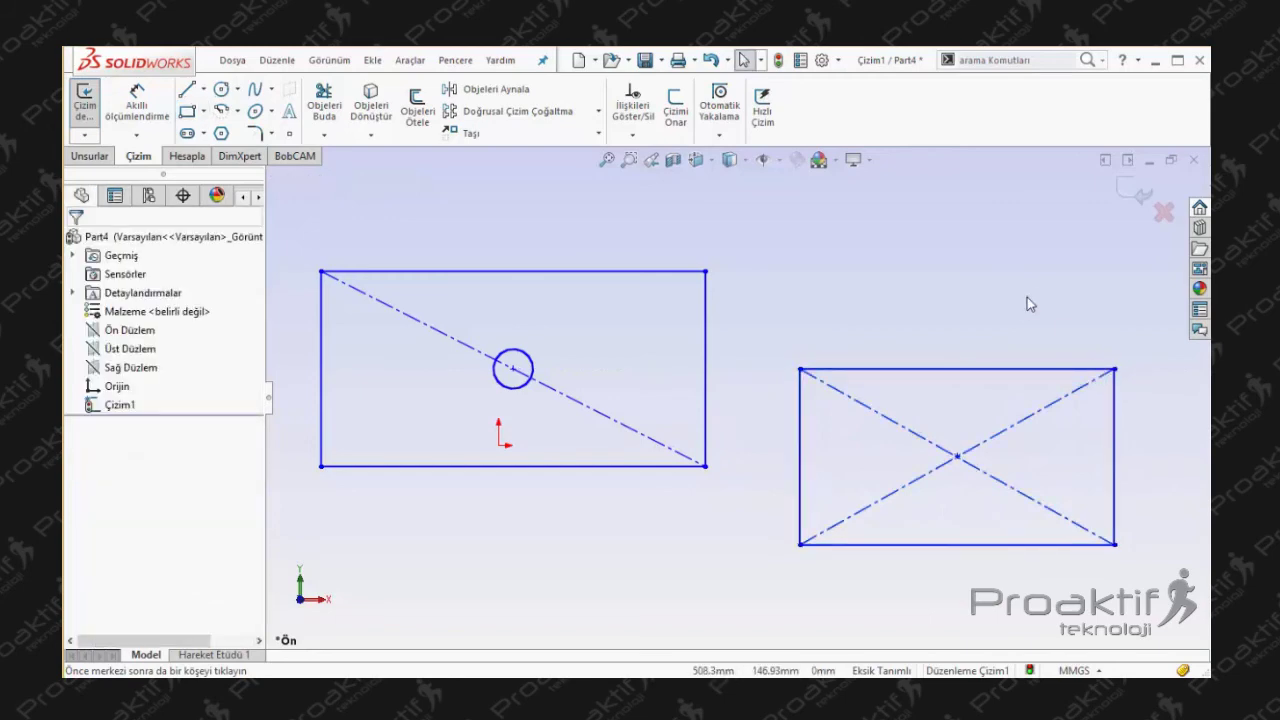
# - Draw a circle centred where the new rectangle's diagonals cross
pyautogui.click(221, 89)
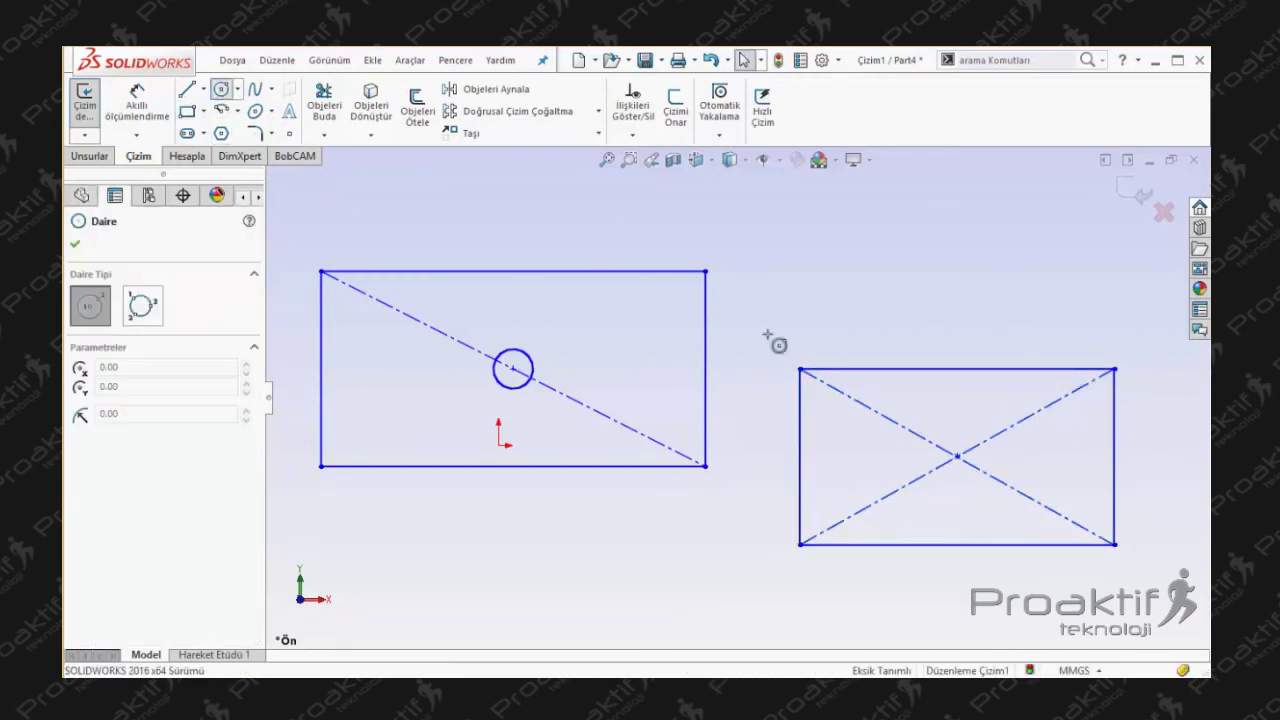
pyautogui.click(957, 457)
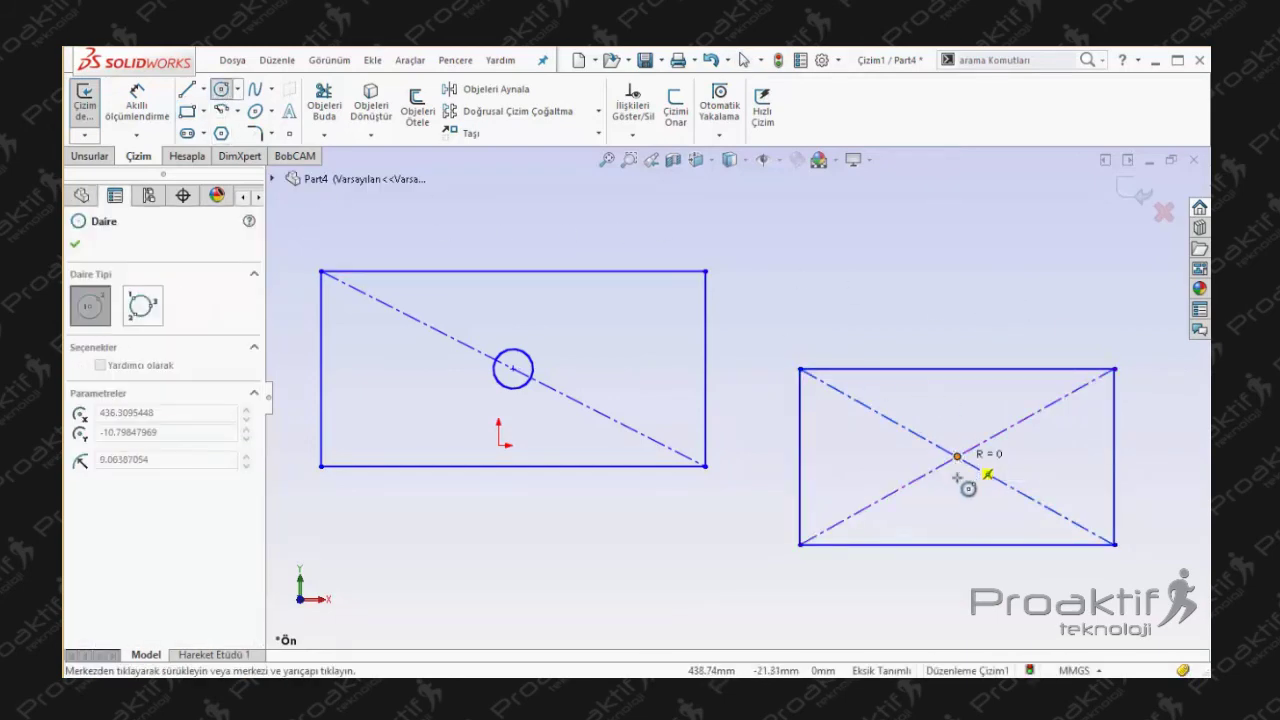
pyautogui.click(957, 483)
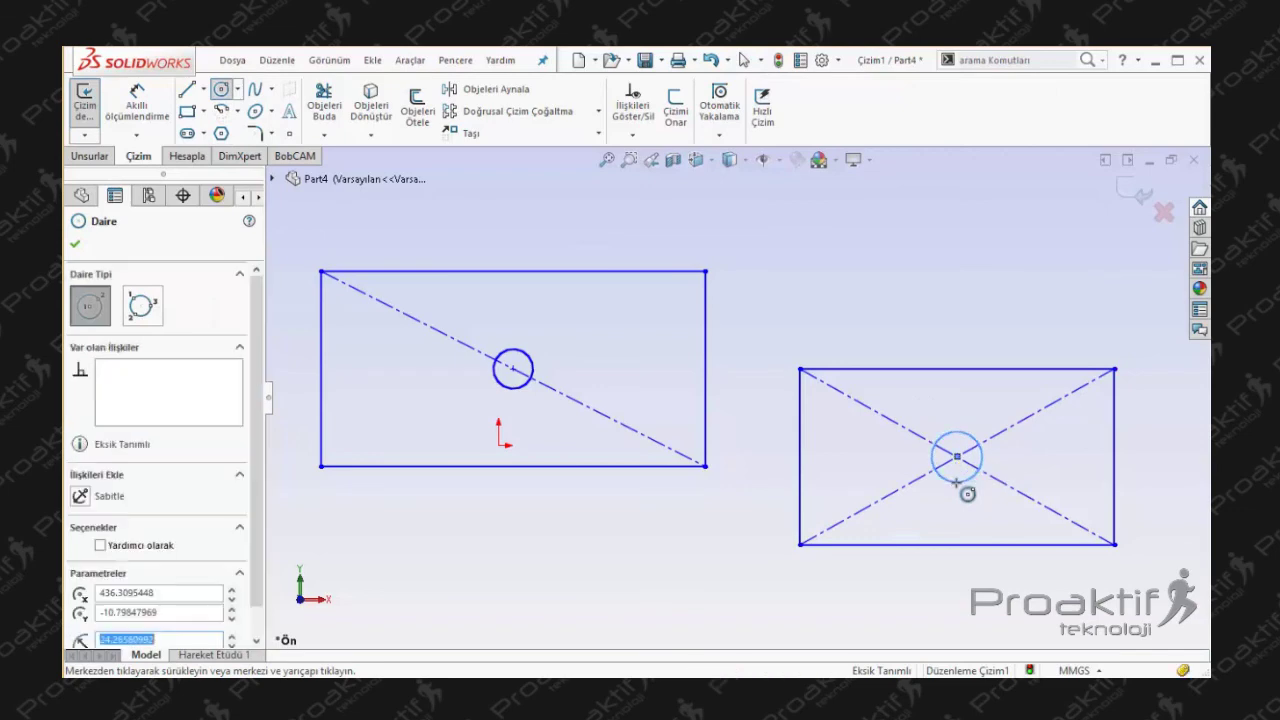
pyautogui.press('Escape')
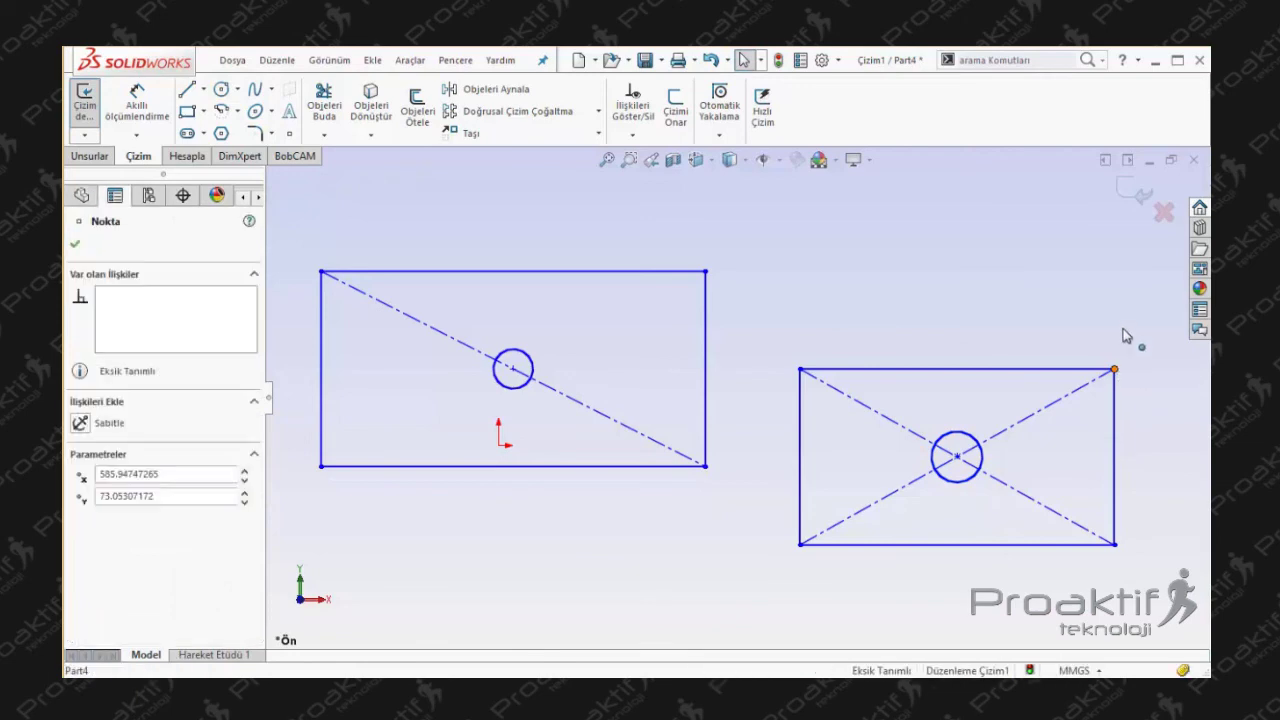
# - Drag the right rectangle's top-right corner upward to make it taller
pyautogui.moveTo(1116, 371)
pyautogui.mouseDown()
pyautogui.moveTo(1030, 268)
pyautogui.moveTo(1134, 286)
pyautogui.moveTo(1040, 283)
pyautogui.moveTo(1131, 286)
pyautogui.moveTo(1098, 286)
pyautogui.mouseUp()
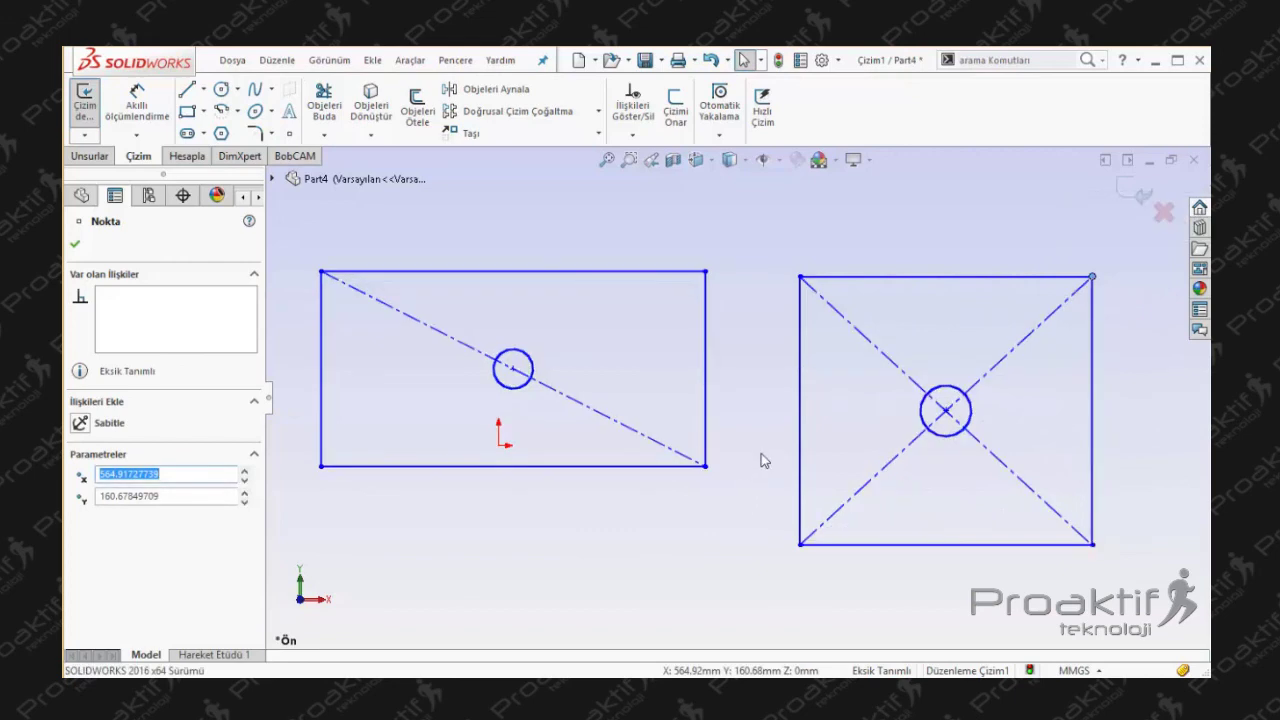